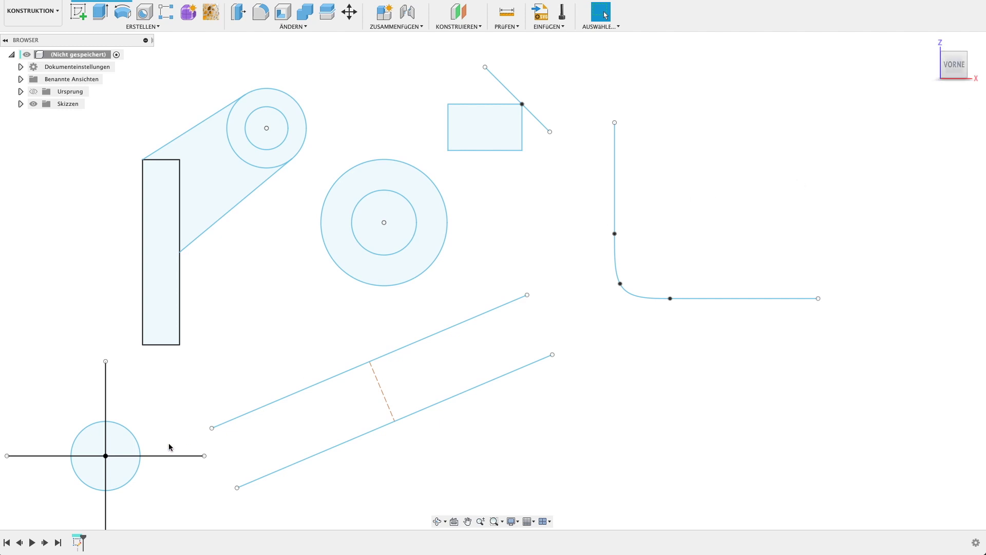
Review the finished constraint demo sketch, then start a fresh empty design.
{"action": "double_click", "coordinate": [76, 543]}
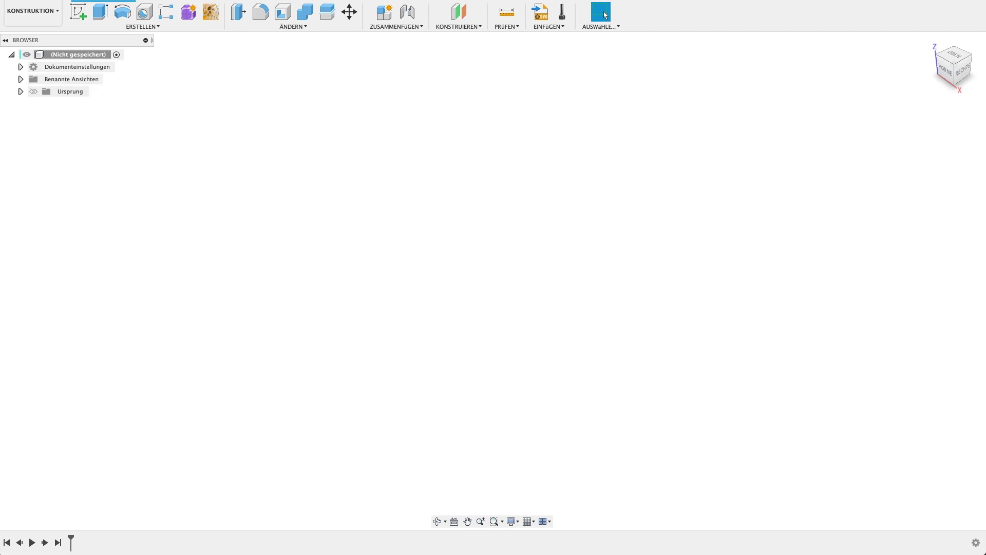
Start a sketch on the front (VORNE) plane and draw a shallow slanted line.
{"action": "left_click", "coordinate": [78, 11]}
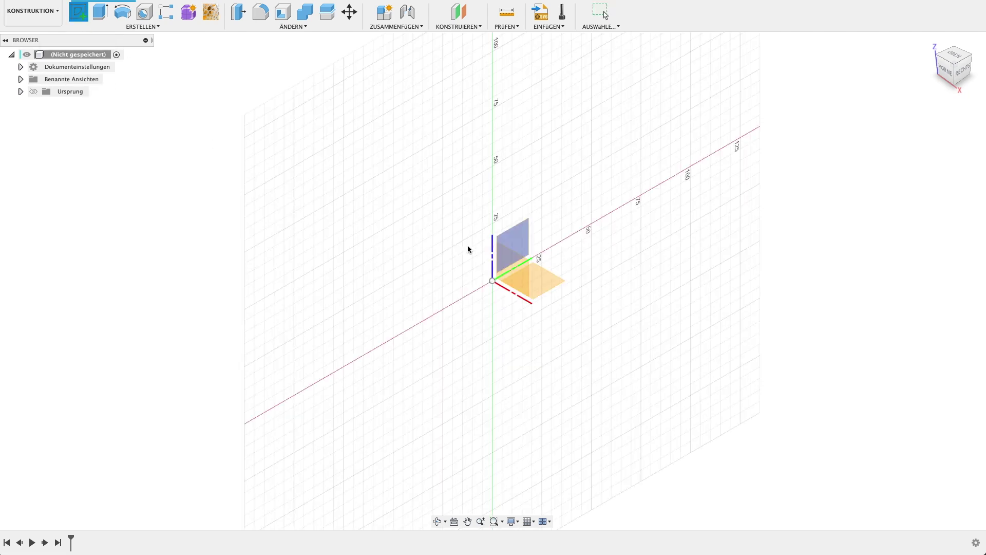
{"action": "left_click", "coordinate": [513, 271]}
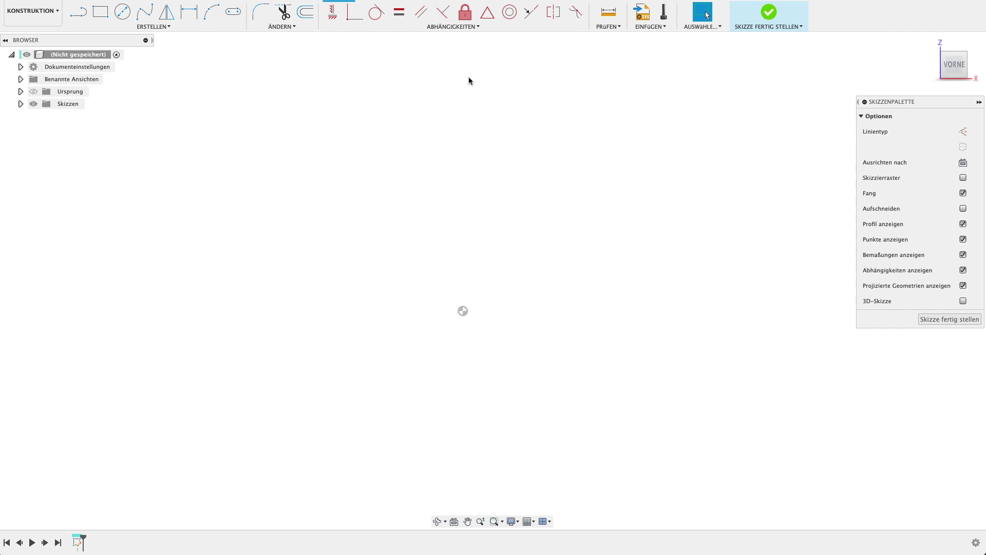
{"action": "key", "text": "l"}
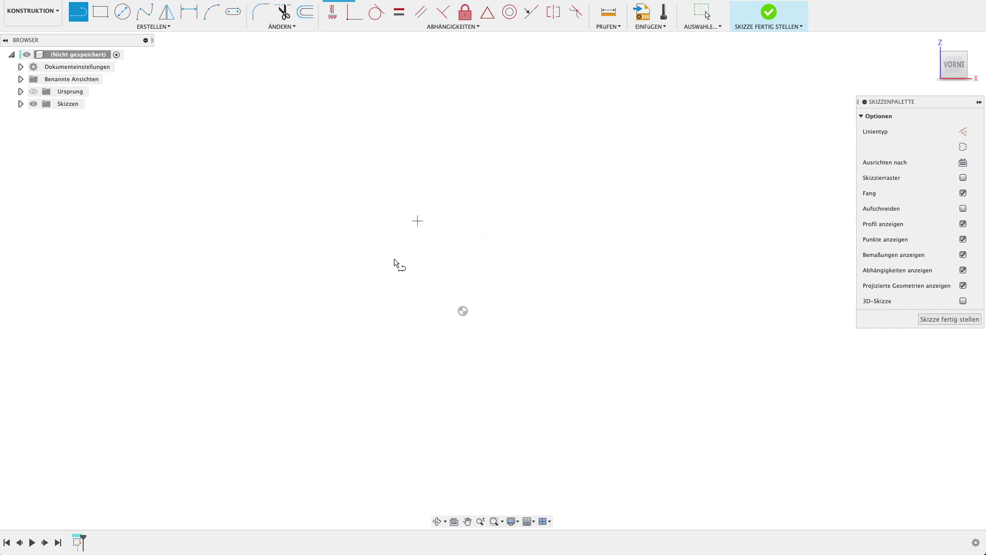
{"action": "left_click", "coordinate": [364, 275]}
{"action": "left_click", "coordinate": [658, 227]}
{"action": "key", "text": "Escape"}
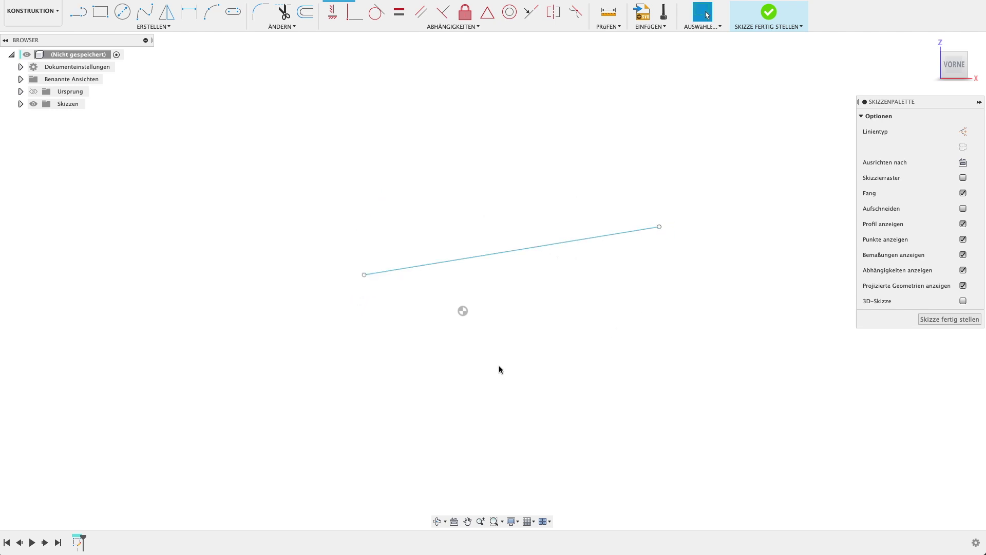
Draw a second, steep line crossing above the first.
{"action": "key", "text": "l"}
{"action": "left_click", "coordinate": [292, 114]}
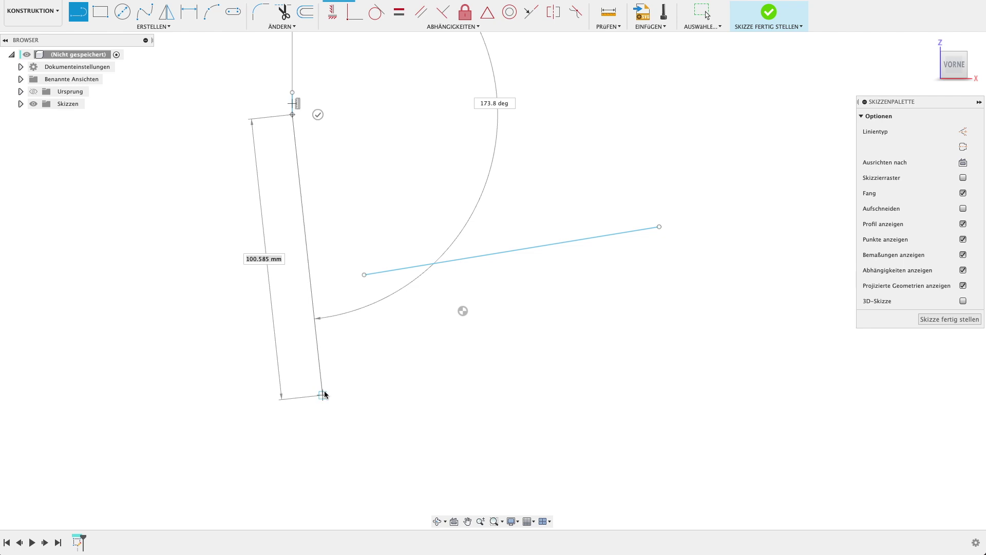
{"action": "left_click", "coordinate": [351, 395]}
{"action": "key", "text": "Escape"}
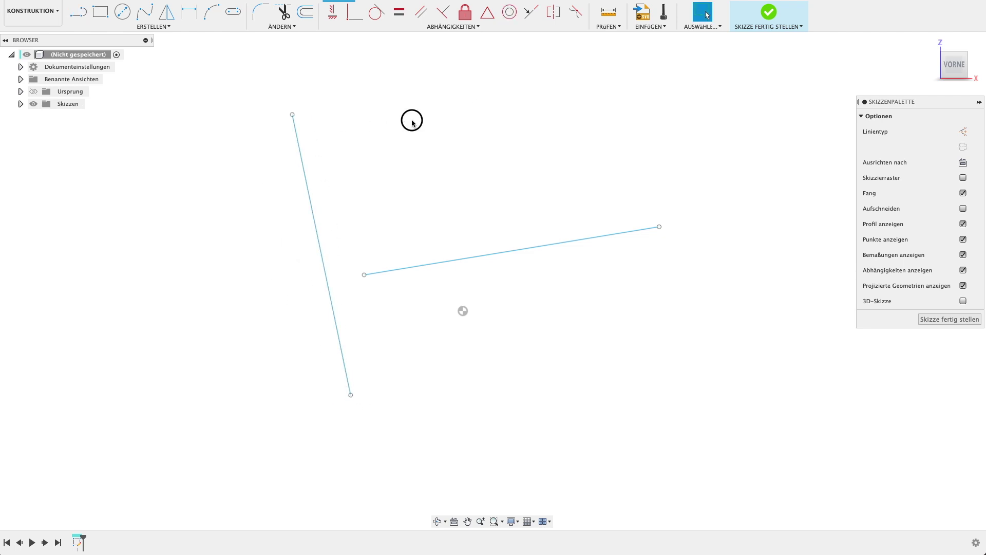
Constrain the shallow line horizontal and the steep line vertical.
{"action": "left_click", "coordinate": [341, 15]}
{"action": "left_click", "coordinate": [493, 254]}
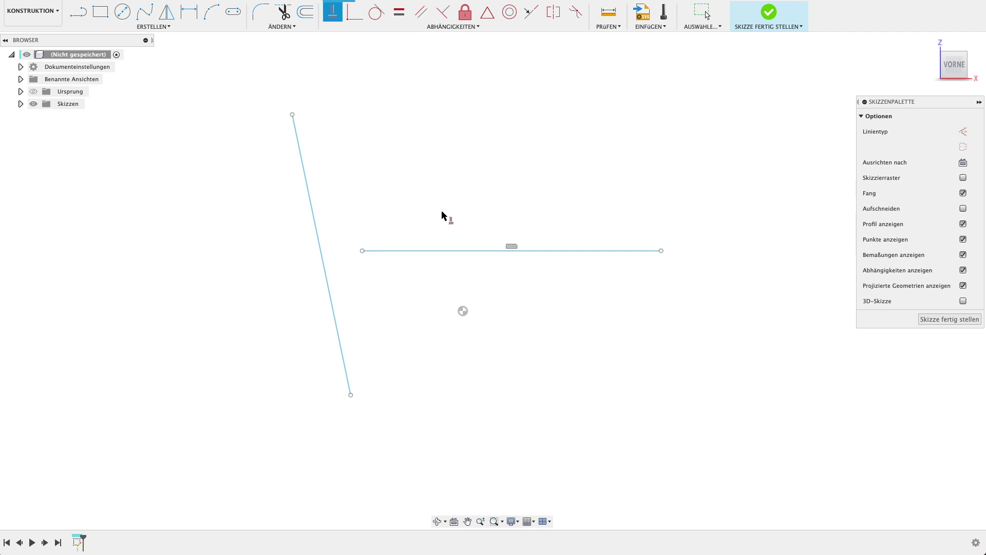
{"action": "left_click", "coordinate": [314, 210]}
{"action": "key", "text": "Escape"}
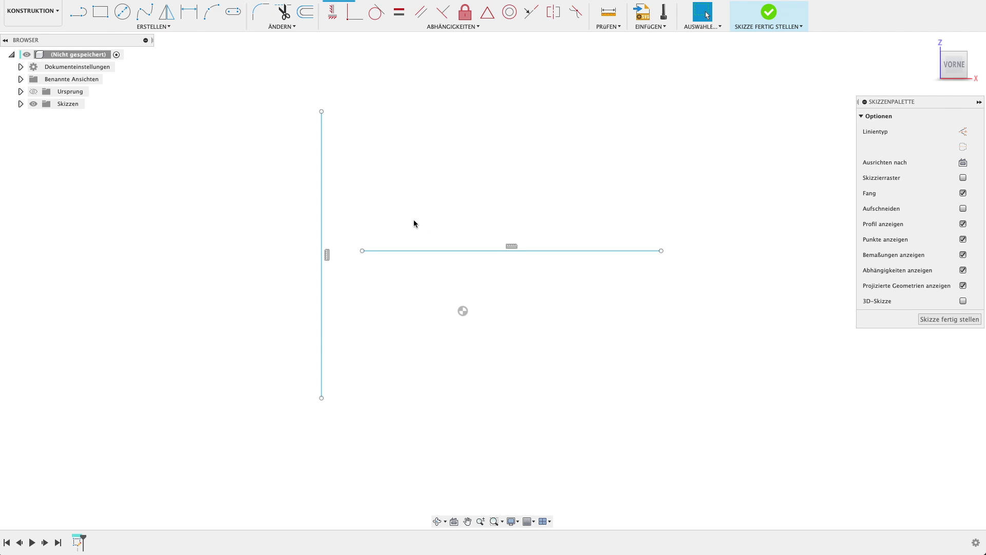
Put the horizontal line's midpoint on the origin and cross both lines at their midpoints.
{"action": "left_click", "coordinate": [484, 14]}
{"action": "left_click", "coordinate": [510, 250]}
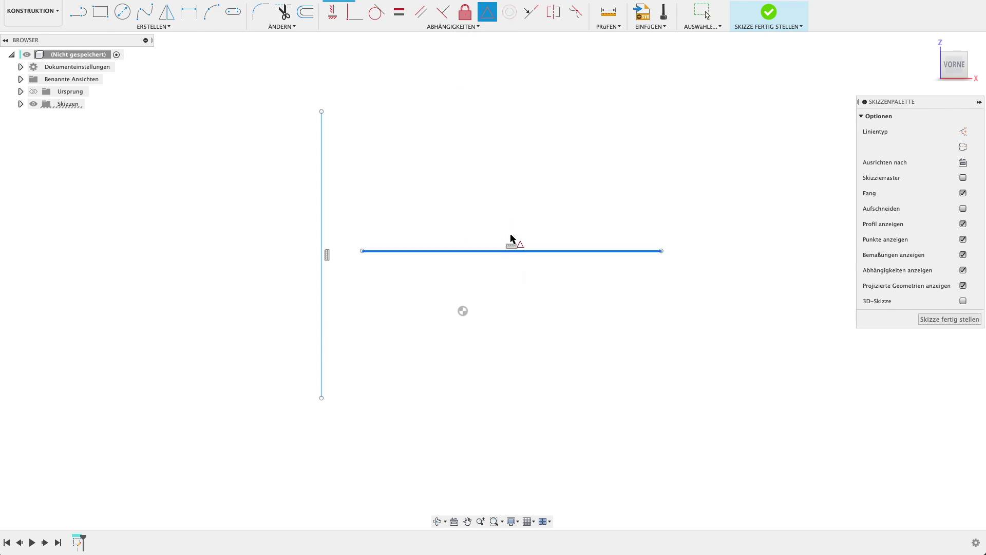
{"action": "left_click", "coordinate": [462, 311]}
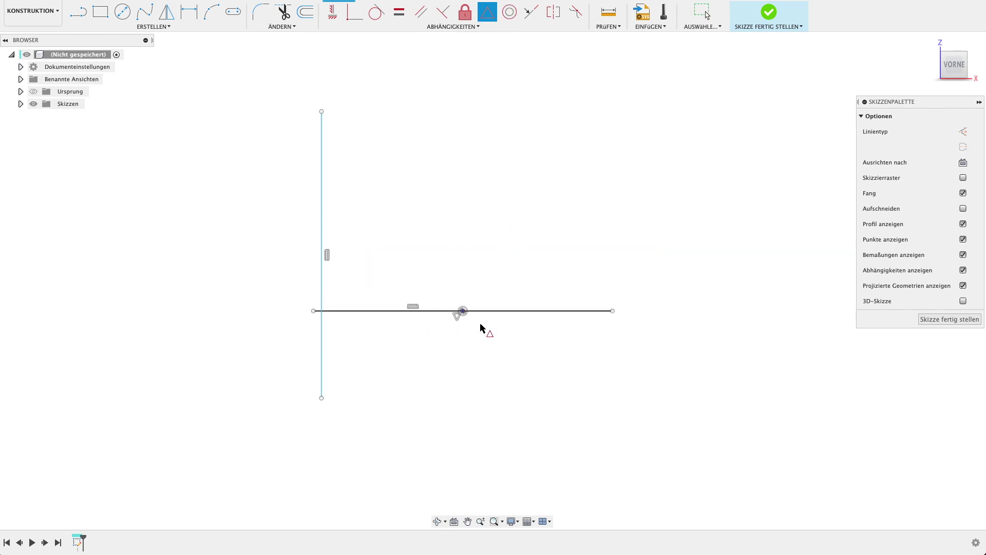
{"action": "left_click", "coordinate": [322, 215]}
{"action": "left_click", "coordinate": [378, 311]}
{"action": "scroll", "coordinate": [543, 241], "scroll_direction": "down", "scroll_amount": 1}
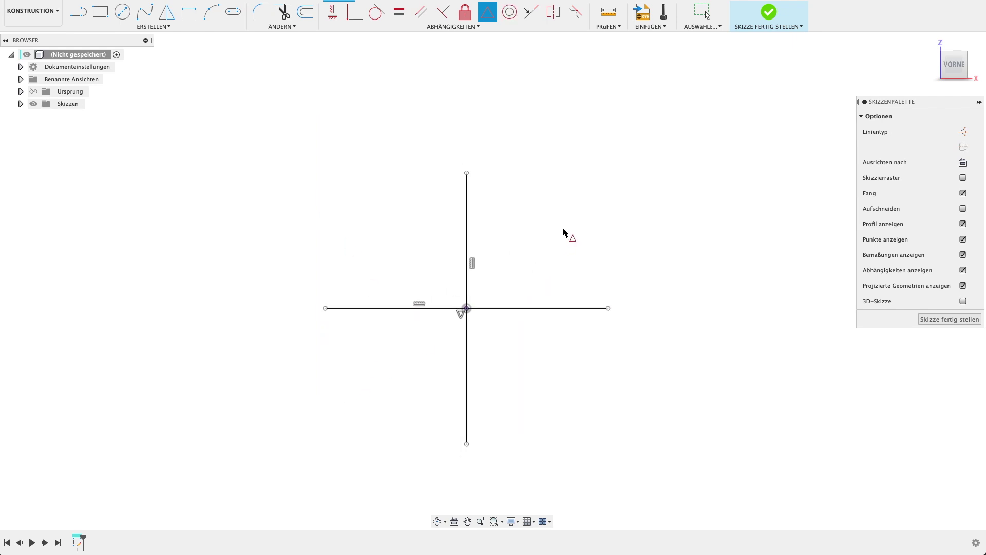
{"action": "key", "text": "Escape"}
{"action": "middle_click_drag", "start_coordinate": [543, 243], "coordinate": [478, 198]}
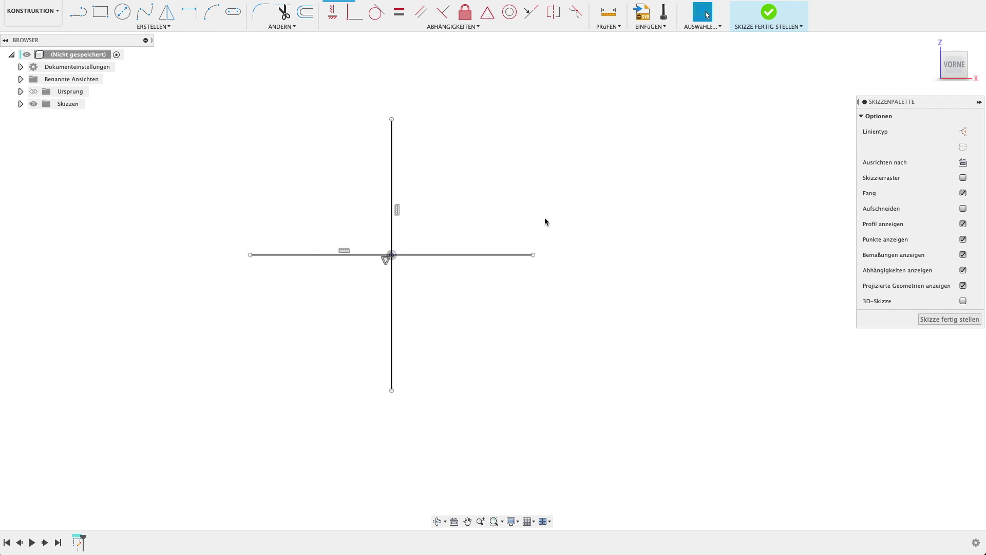
Draw a centre-diameter circle to the right of the line cross.
{"action": "key", "text": "c"}
{"action": "left_click", "coordinate": [614, 172]}
{"action": "left_click", "coordinate": [619, 221]}
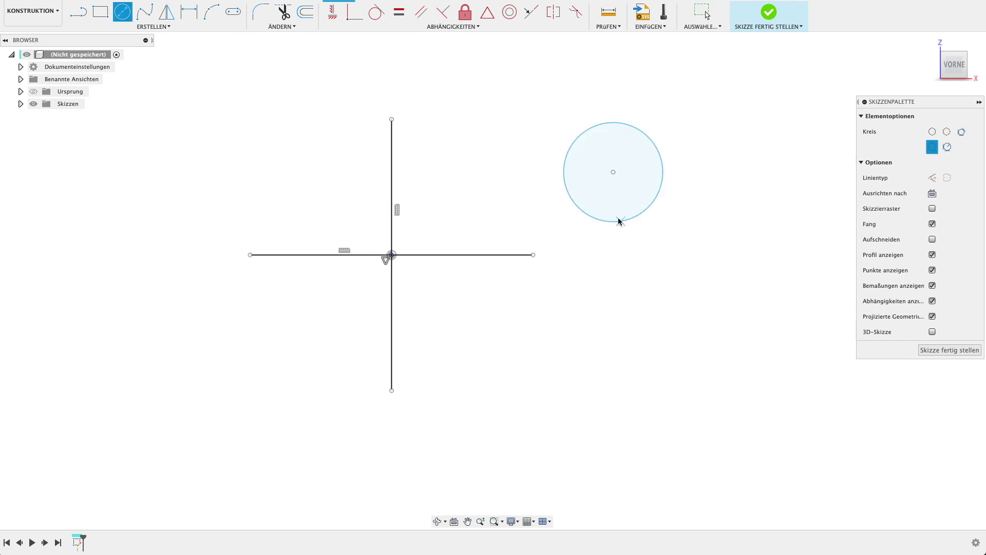
{"action": "key", "text": "Escape"}
Snap the circle's centre to the horizontal line's midpoint with a Midpoint constraint.
{"action": "left_click", "coordinate": [487, 12]}
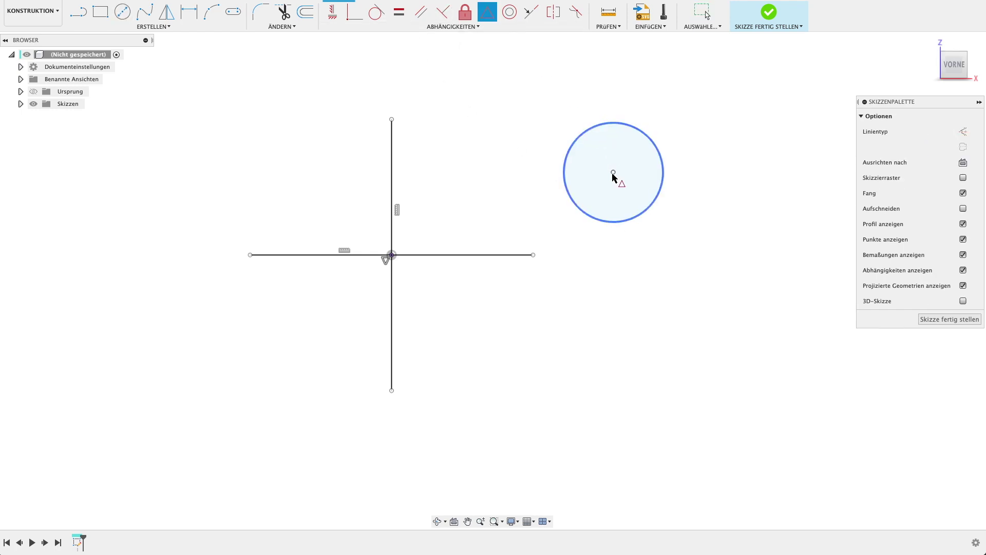
{"action": "left_click", "coordinate": [613, 172]}
{"action": "left_click", "coordinate": [441, 255]}
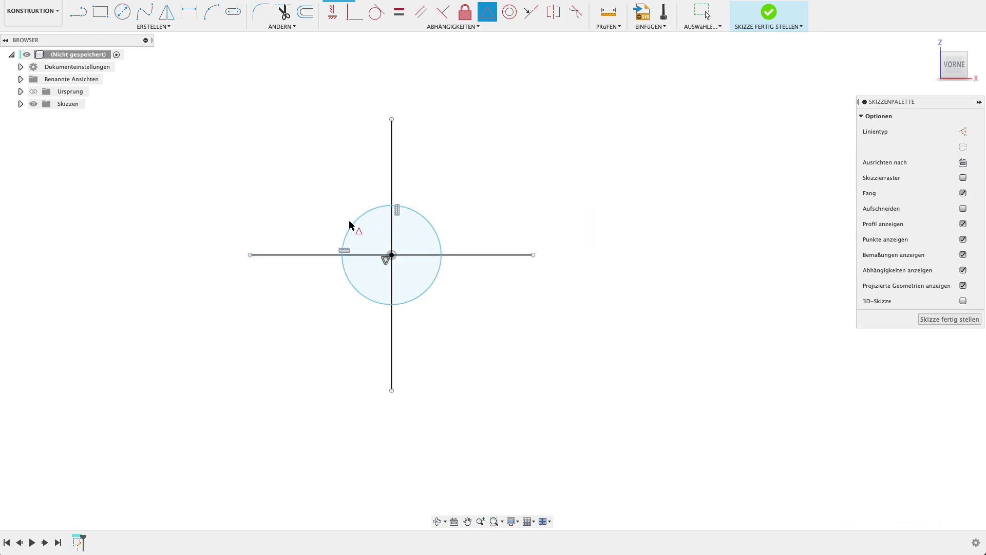
{"action": "key", "text": "Escape"}
{"action": "left_click", "coordinate": [308, 254]}
{"action": "left_click", "coordinate": [229, 135]}
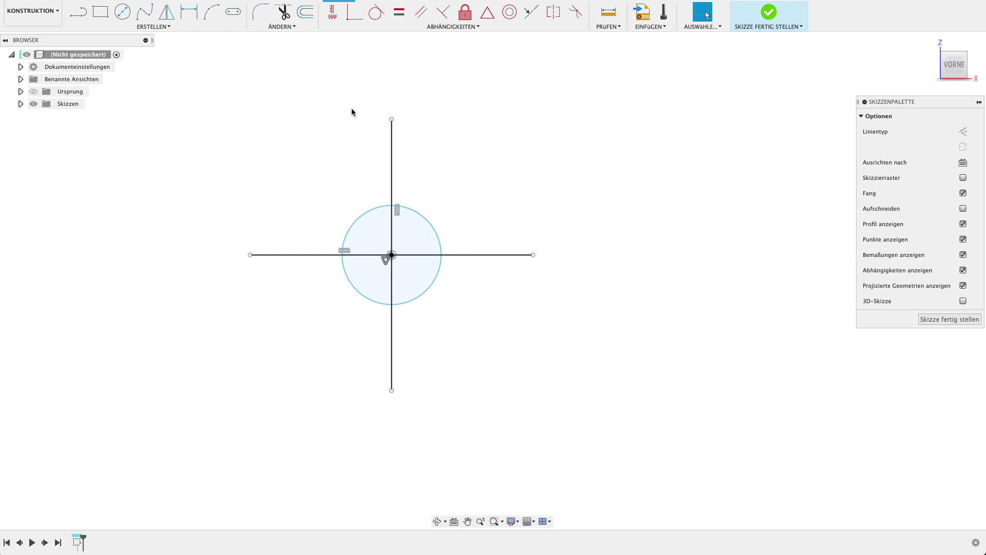
{"action": "middle_click_drag", "start_coordinate": [466, 217], "coordinate": [299, 253]}
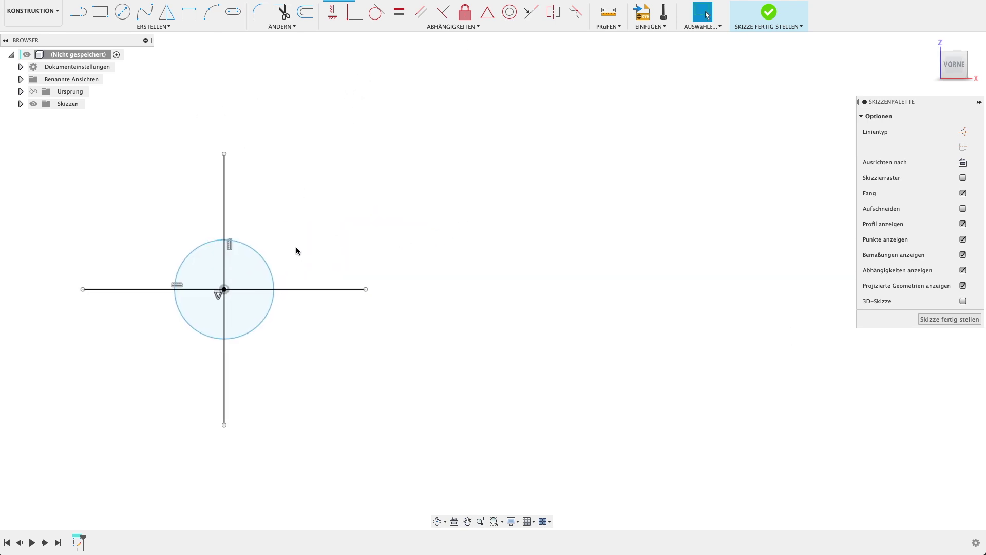
Draw two slanted lines, one above the other, to the right of the circle.
{"action": "key", "text": "l"}
{"action": "left_click", "coordinate": [409, 169]}
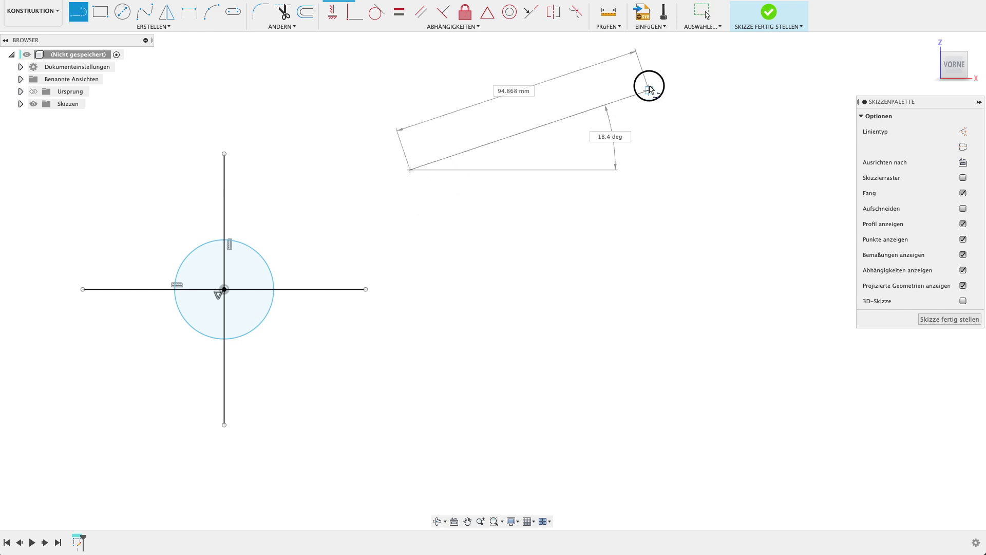
{"action": "left_click", "coordinate": [648, 90]}
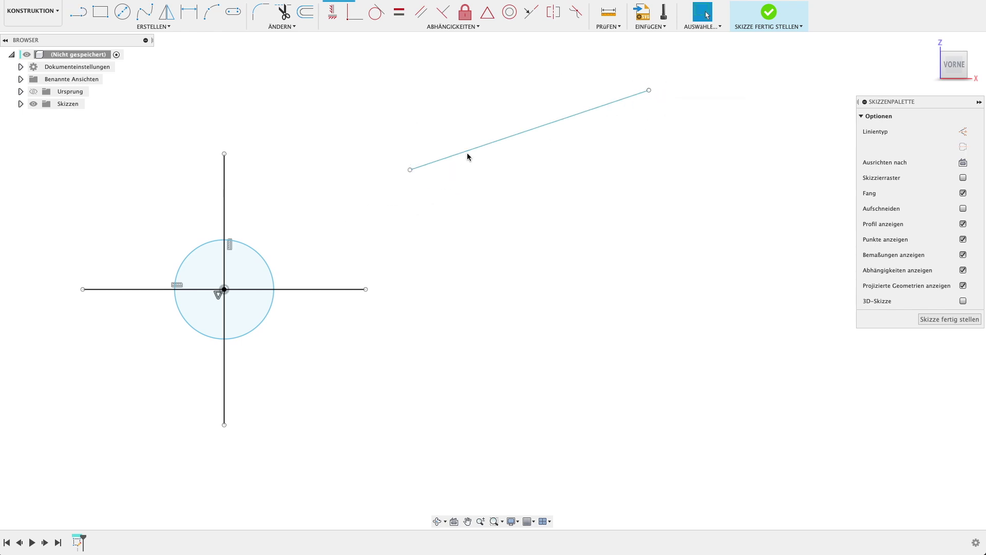
{"action": "key", "text": "l"}
{"action": "left_click", "coordinate": [437, 209]}
{"action": "left_click", "coordinate": [747, 144]}
{"action": "key", "text": "Escape"}
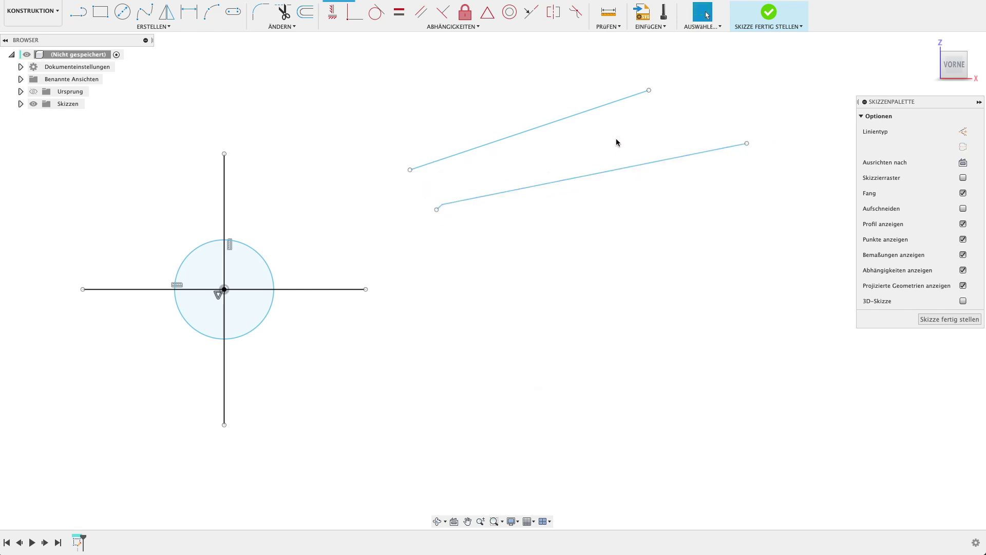
{"action": "scroll", "coordinate": [430, 213], "scroll_direction": "up", "scroll_amount": 3}
{"action": "scroll", "coordinate": [439, 205], "scroll_direction": "up", "scroll_amount": 2}
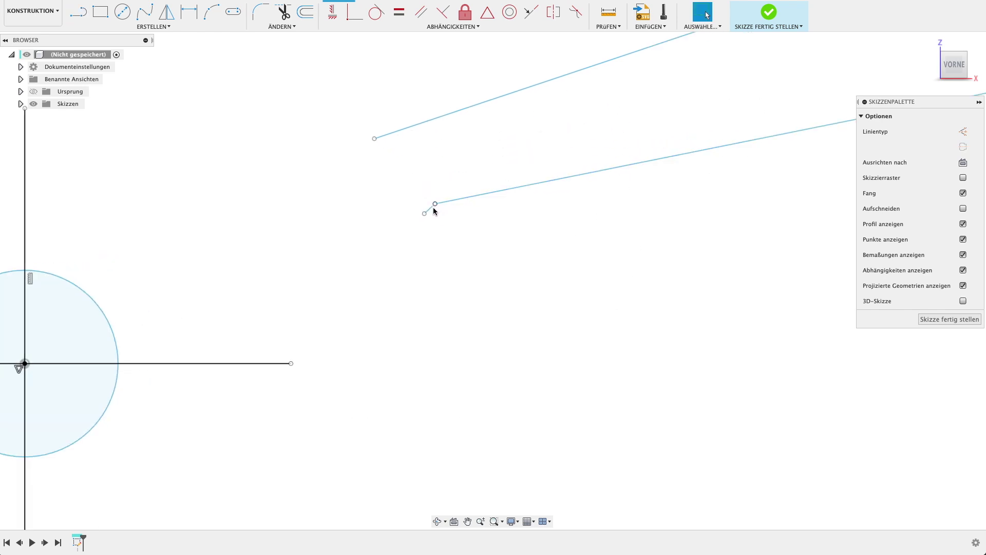
{"action": "scroll", "coordinate": [429, 211], "scroll_direction": "down", "scroll_amount": 3}
{"action": "middle_click_drag", "start_coordinate": [586, 247], "coordinate": [377, 281]}
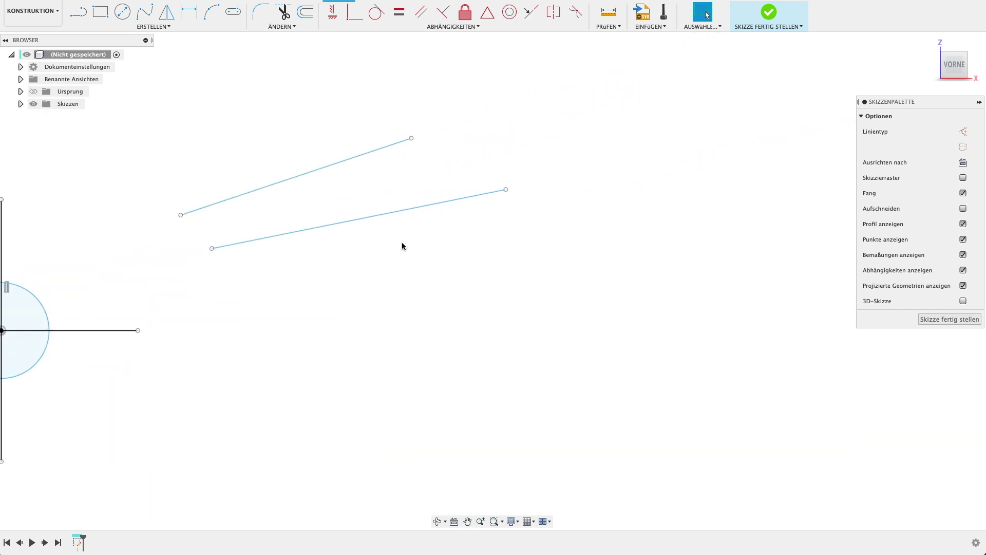
Try a Parallel constraint between the two lines, then undo it.
{"action": "left_click", "coordinate": [430, 12]}
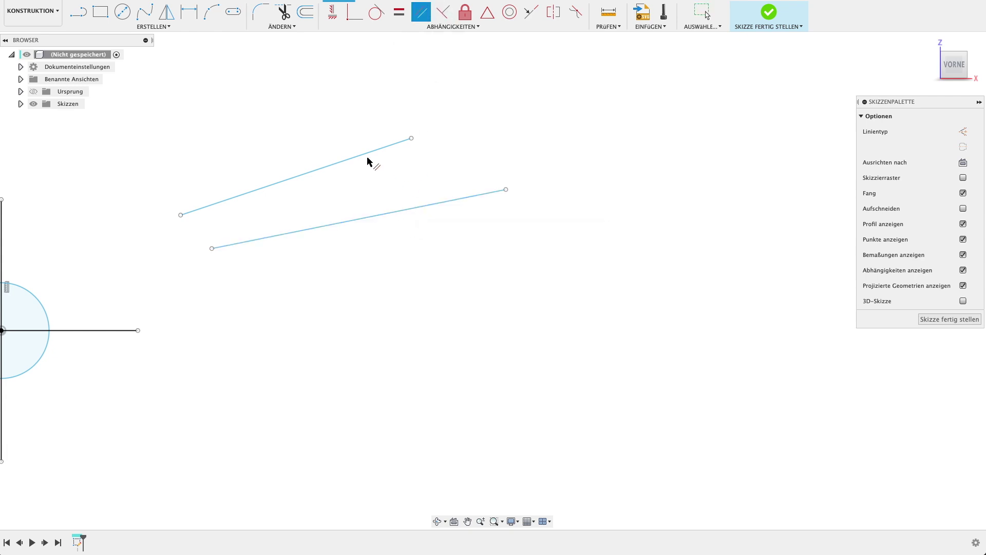
{"action": "left_click", "coordinate": [352, 166]}
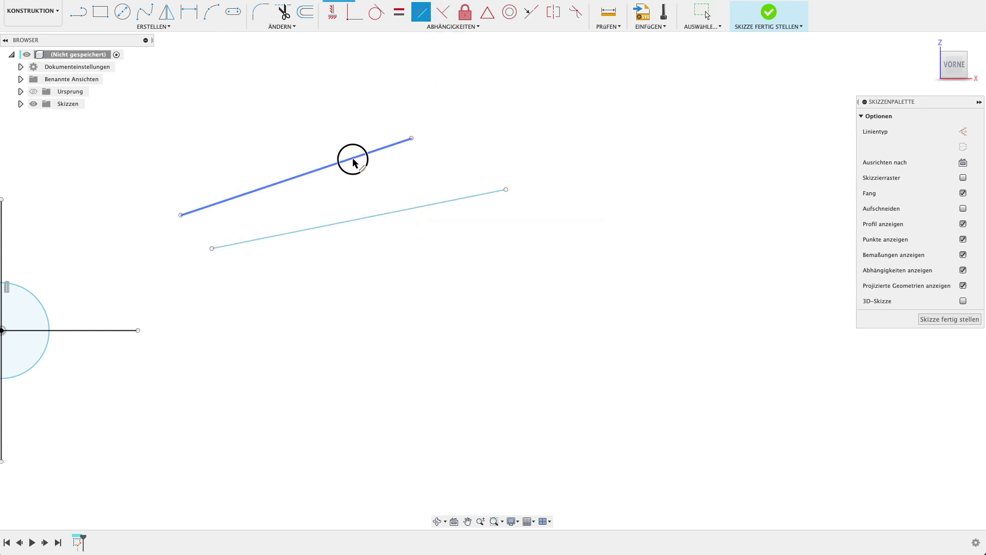
{"action": "left_click", "coordinate": [366, 221]}
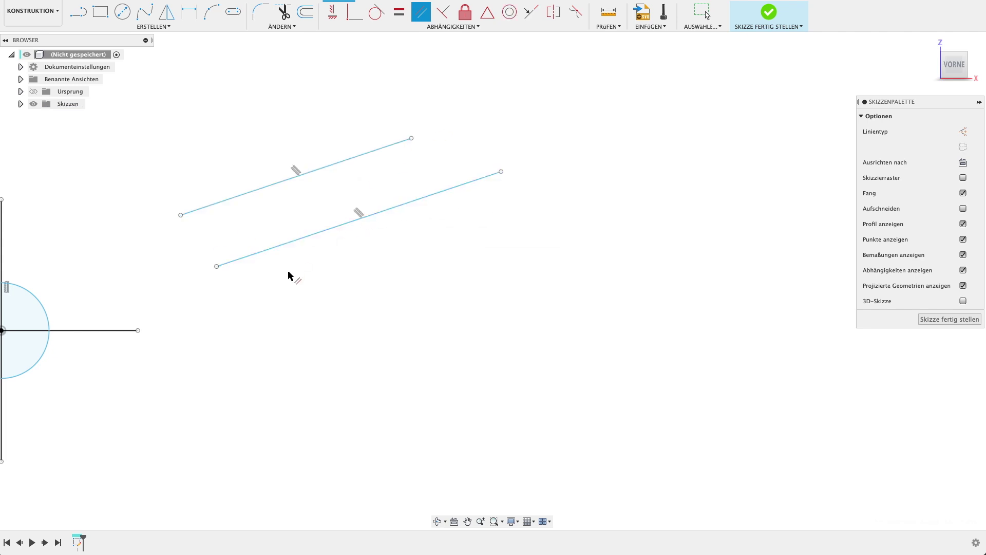
{"action": "key", "text": "Escape"}
{"action": "key", "text": "ctrl+z"}
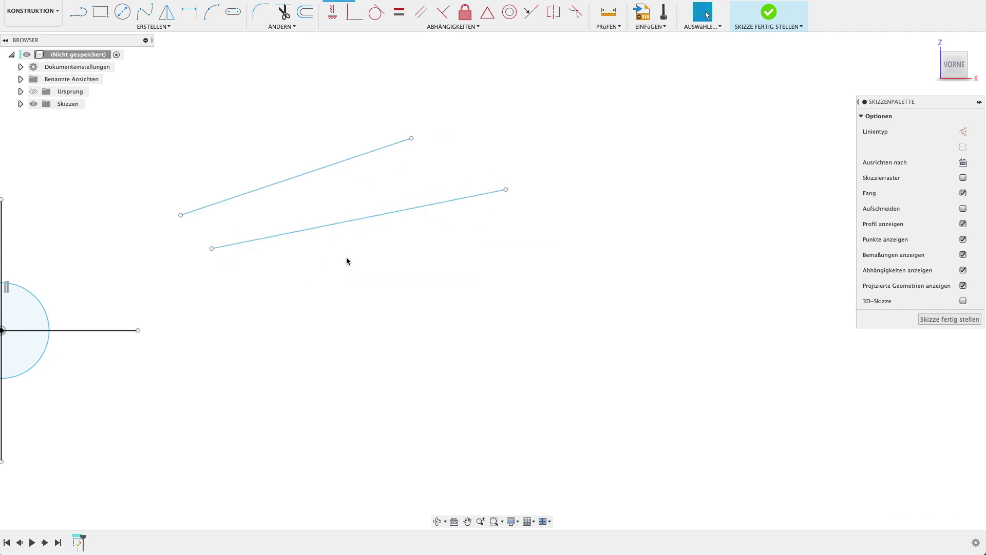
Make the two slanted lines equal length and parallel, then drag an endpoint to test.
{"action": "left_click", "coordinate": [399, 12]}
{"action": "left_click", "coordinate": [352, 158]}
{"action": "left_click", "coordinate": [374, 219]}
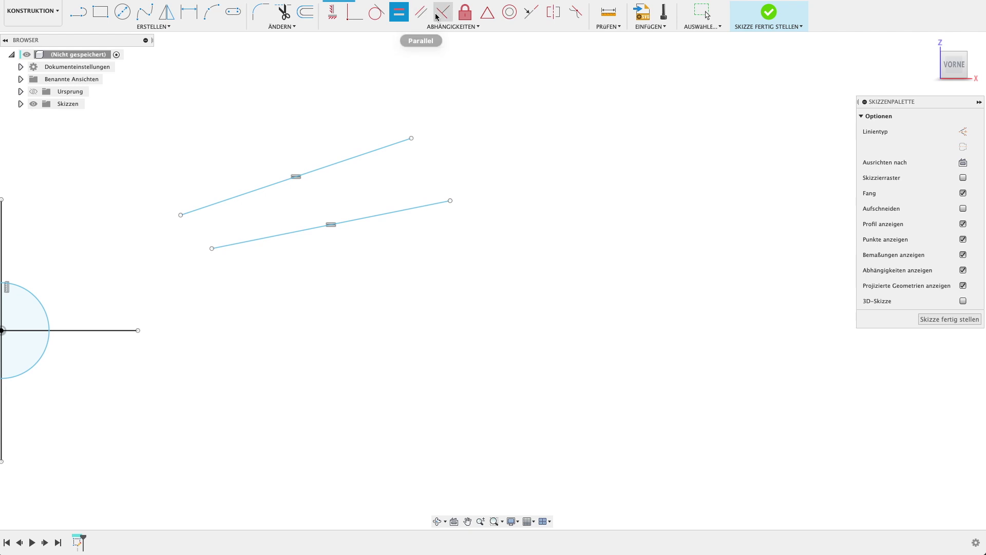
{"action": "left_click", "coordinate": [421, 12]}
{"action": "left_click", "coordinate": [379, 148]}
{"action": "left_click", "coordinate": [385, 214]}
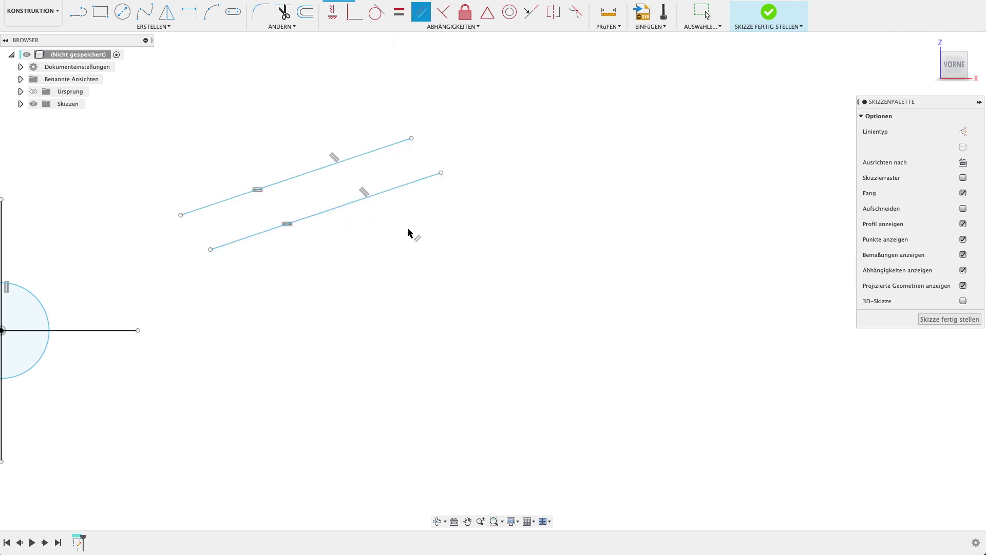
{"action": "key", "text": "Escape"}
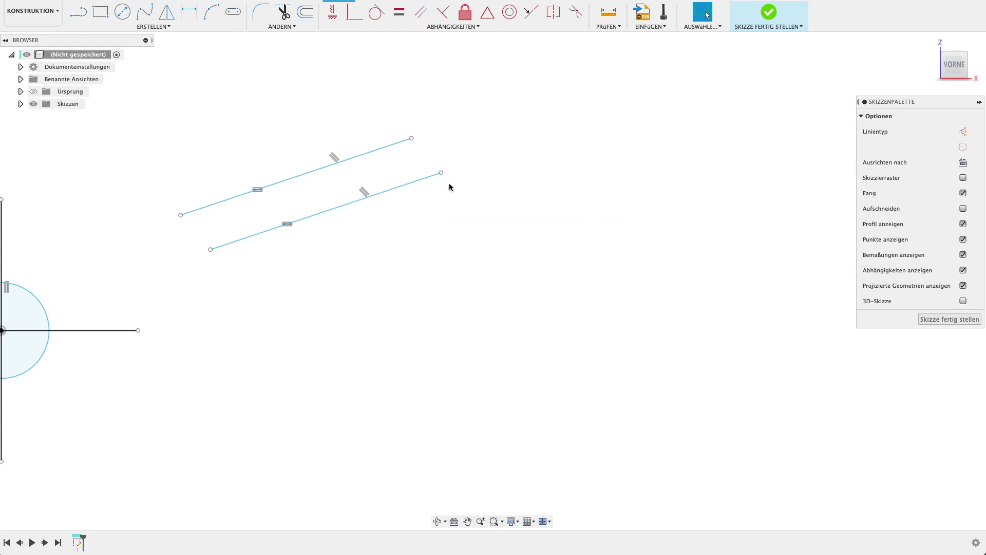
{"action": "mouse_move", "coordinate": [441, 173]}
{"action": "left_mouse_down"}
{"action": "mouse_move", "coordinate": [428, 254]}
{"action": "mouse_move", "coordinate": [622, 132]}
{"action": "mouse_move", "coordinate": [726, 95]}
{"action": "mouse_move", "coordinate": [799, 84]}
{"action": "mouse_move", "coordinate": [405, 176]}
{"action": "mouse_move", "coordinate": [433, 160]}
{"action": "mouse_move", "coordinate": [417, 169]}
{"action": "mouse_move", "coordinate": [431, 191]}
{"action": "left_mouse_up"}
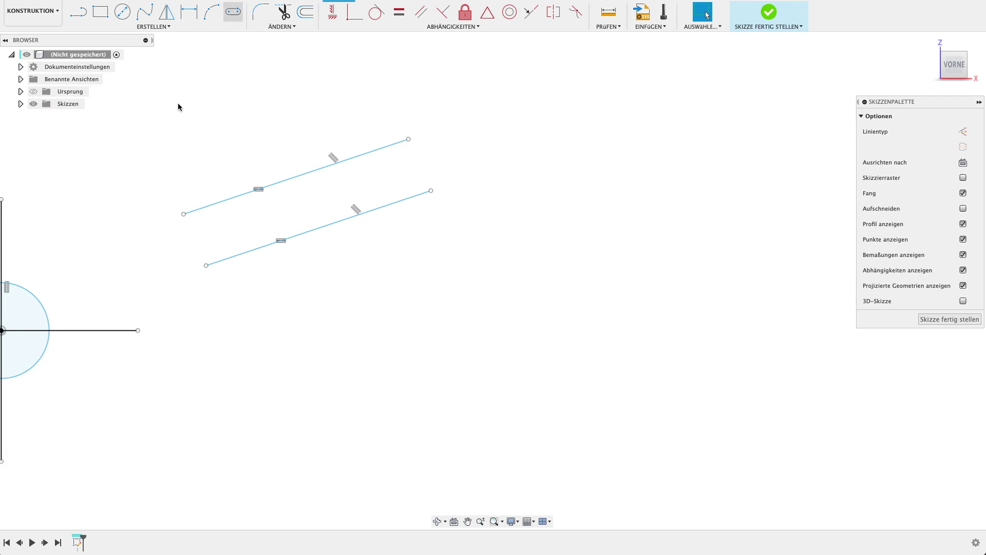
Move both parallel lines down together and lengthen the upper line's right end.
{"action": "scroll", "coordinate": [290, 198], "scroll_direction": "down", "scroll_amount": 2}
{"action": "scroll", "coordinate": [289, 198], "scroll_direction": "down", "scroll_amount": 2}
{"action": "middle_click_drag", "start_coordinate": [289, 199], "coordinate": [386, 193]}
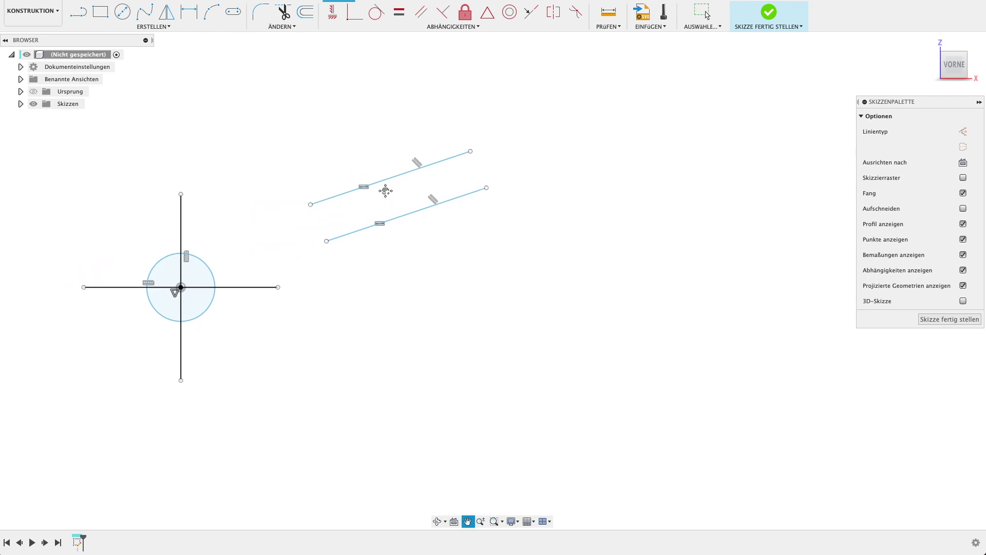
{"action": "left_click_drag", "start_coordinate": [235, 85], "coordinate": [587, 264]}
{"action": "mouse_move", "coordinate": [401, 215]}
{"action": "left_mouse_down"}
{"action": "mouse_move", "coordinate": [433, 286]}
{"action": "mouse_move", "coordinate": [400, 326]}
{"action": "mouse_move", "coordinate": [433, 308]}
{"action": "left_mouse_up"}
{"action": "key", "text": "Escape"}
{"action": "left_click_drag", "start_coordinate": [499, 240], "coordinate": [629, 189]}
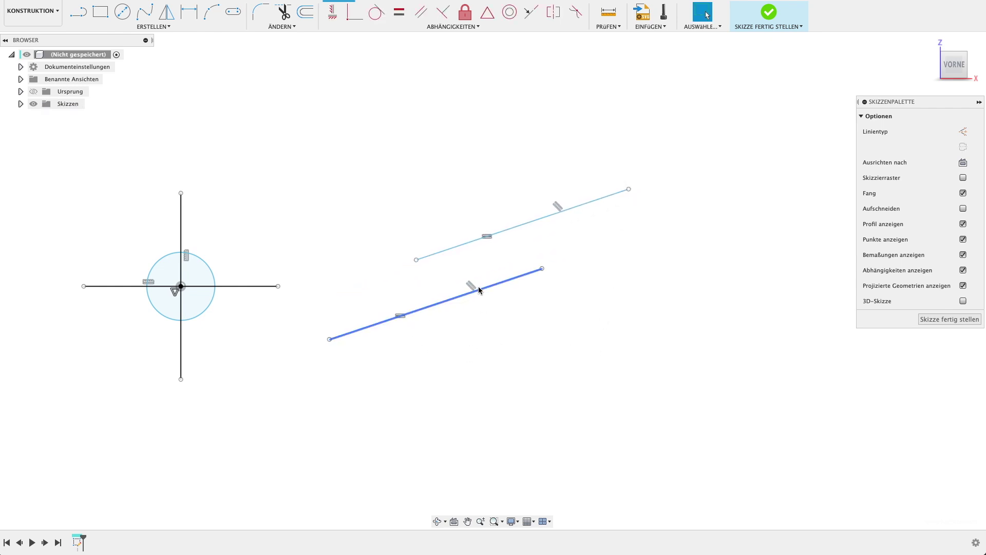
Draw a connecting line between the parallel lines, its lower end on the lower line's midpoint.
{"action": "key", "text": "l"}
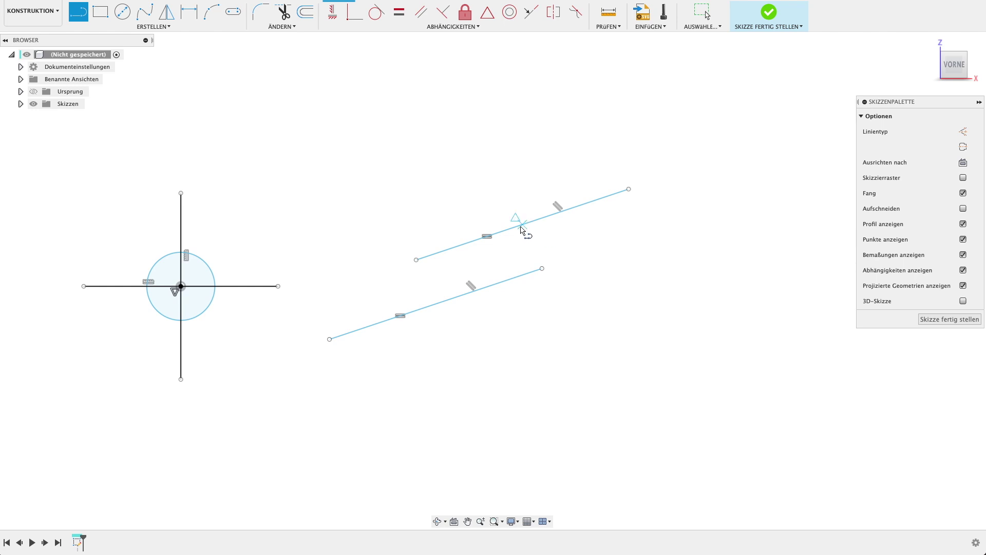
{"action": "left_click", "coordinate": [517, 230]}
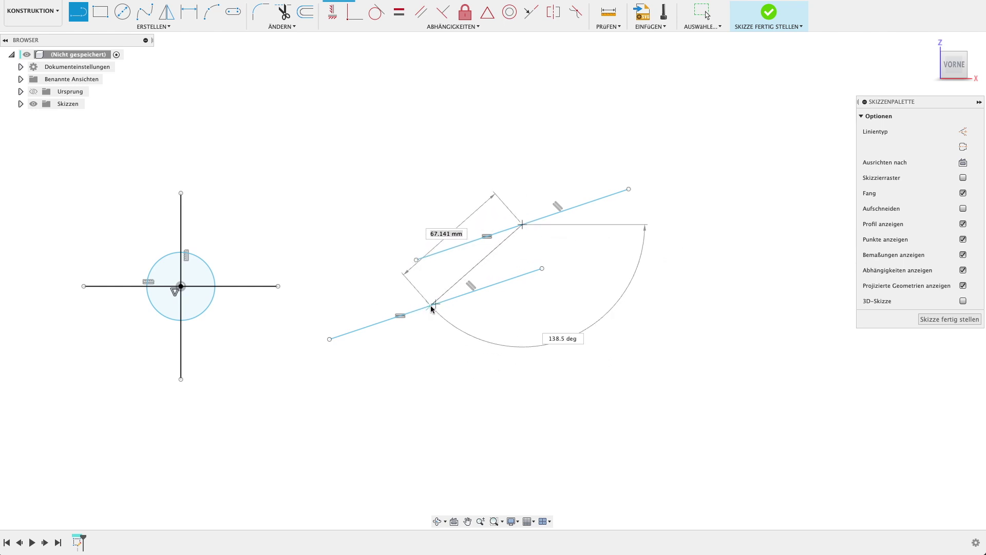
{"action": "double_click", "coordinate": [431, 306]}
{"action": "key", "text": "Escape"}
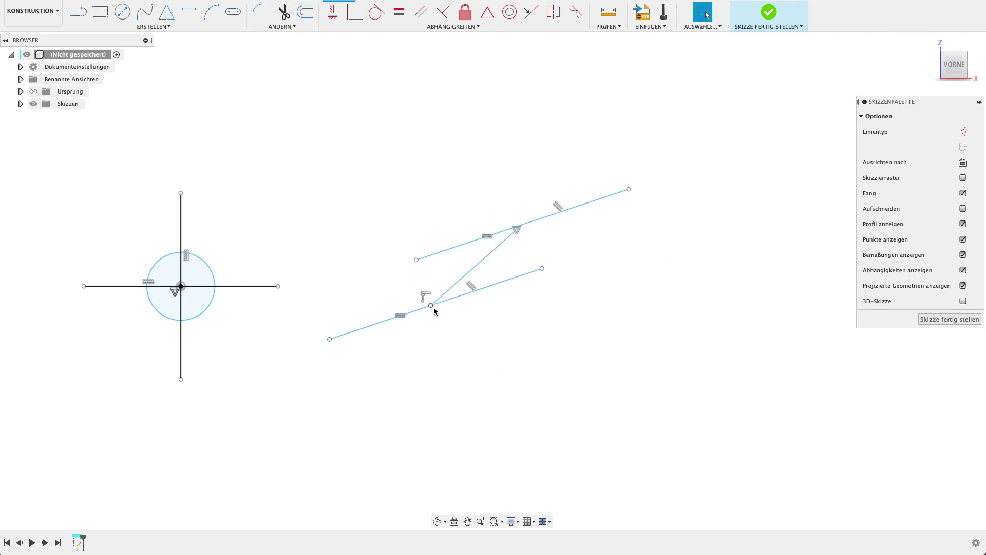
{"action": "scroll", "coordinate": [414, 324], "scroll_direction": "up", "scroll_amount": 1}
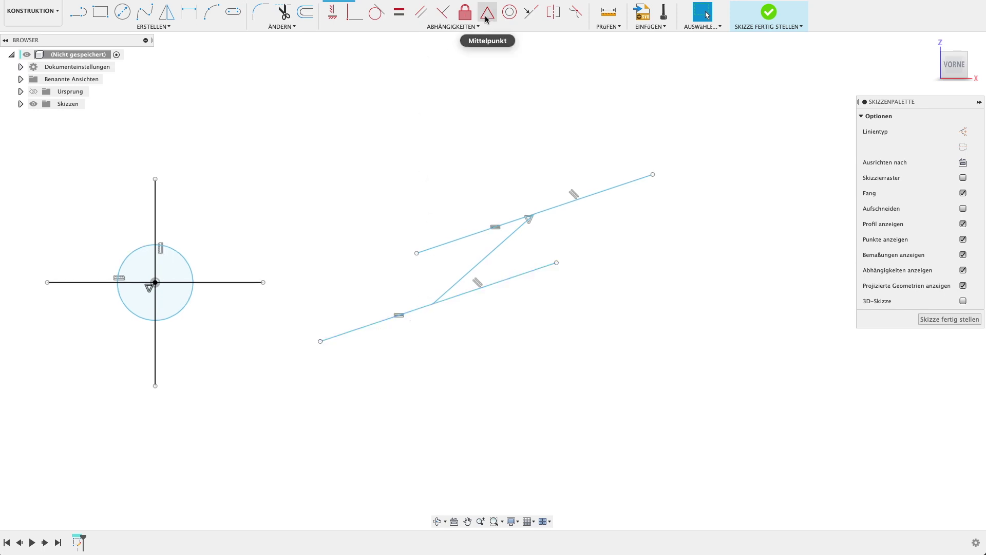
{"action": "left_click", "coordinate": [486, 12]}
{"action": "left_click", "coordinate": [432, 304]}
{"action": "left_click", "coordinate": [446, 300]}
{"action": "key", "text": "Escape"}
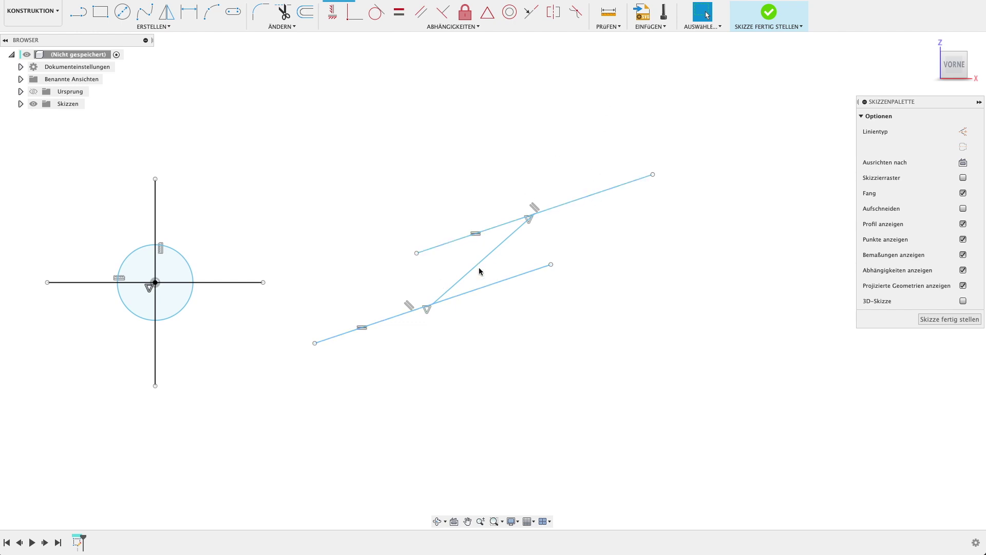
Make the connecting line construction geometry and perpendicular to the upper line.
{"action": "left_click", "coordinate": [521, 229]}
{"action": "key", "text": "x"}
{"action": "left_click", "coordinate": [569, 365]}
{"action": "left_click", "coordinate": [443, 10]}
{"action": "left_click", "coordinate": [494, 250]}
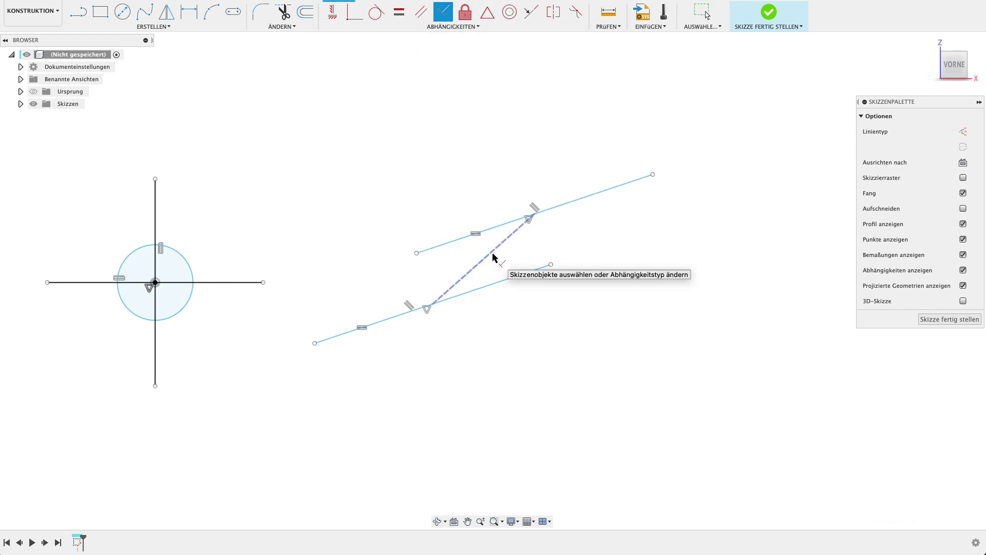
{"action": "left_click", "coordinate": [546, 211]}
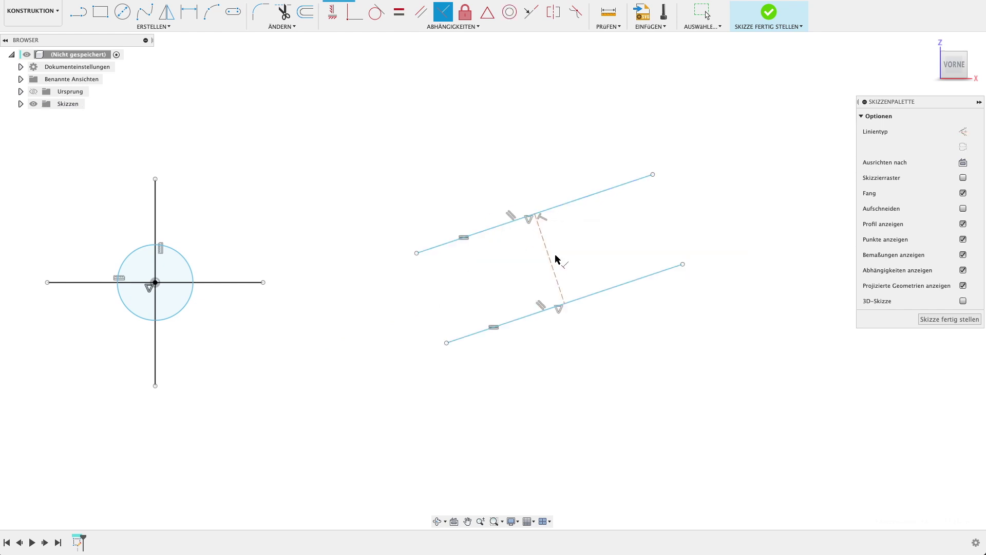
{"action": "key", "text": "Escape"}
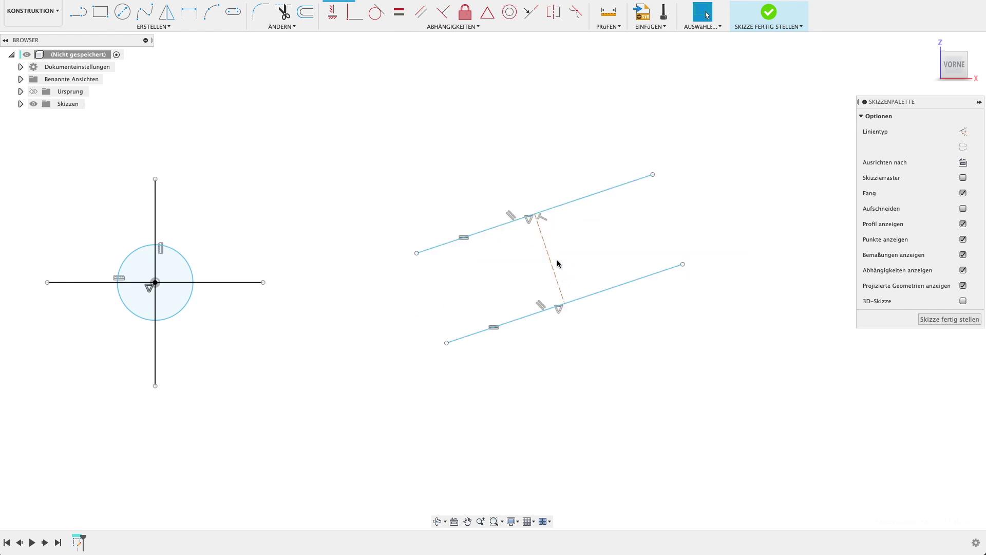
Place a 44.305 dimension on the construction line, then discard it.
{"action": "key", "text": "d"}
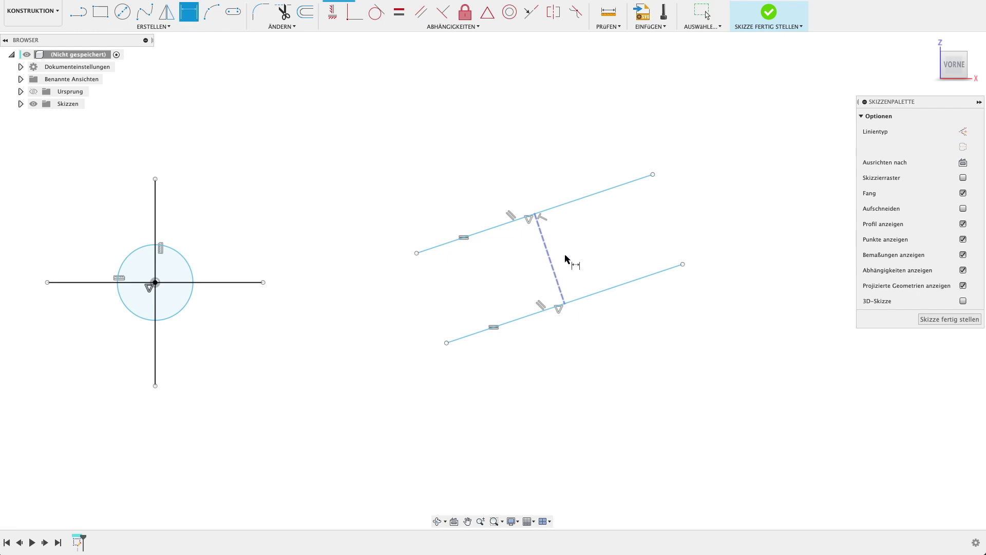
{"action": "left_click", "coordinate": [555, 273]}
{"action": "key", "text": "Return"}
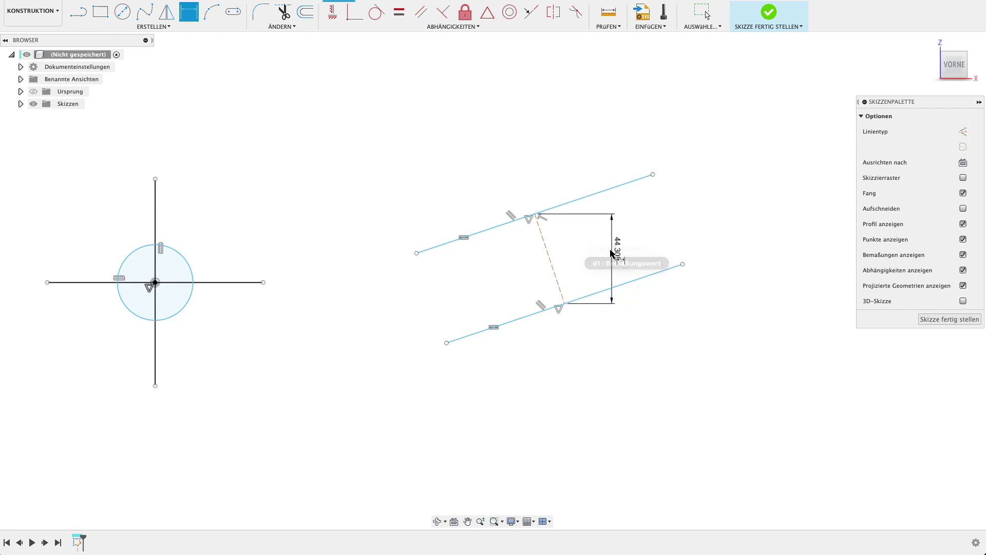
{"action": "key", "text": "Escape"}
{"action": "key", "text": "Escape"}
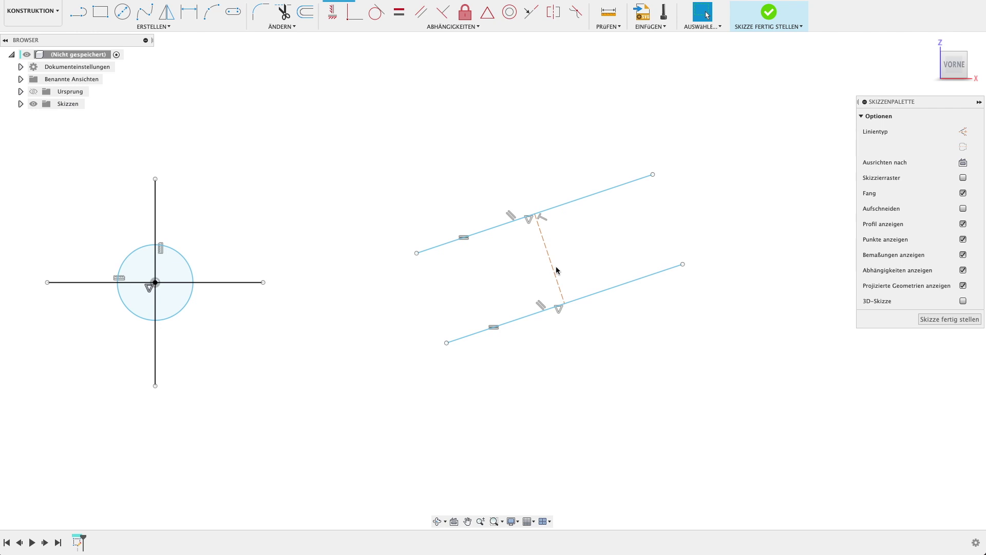
{"action": "key", "text": "s"}
{"action": "key", "text": "Escape"}
Dimension the construction line to 35 between the parallel lines.
{"action": "key", "text": "d"}
{"action": "left_click", "coordinate": [550, 260]}
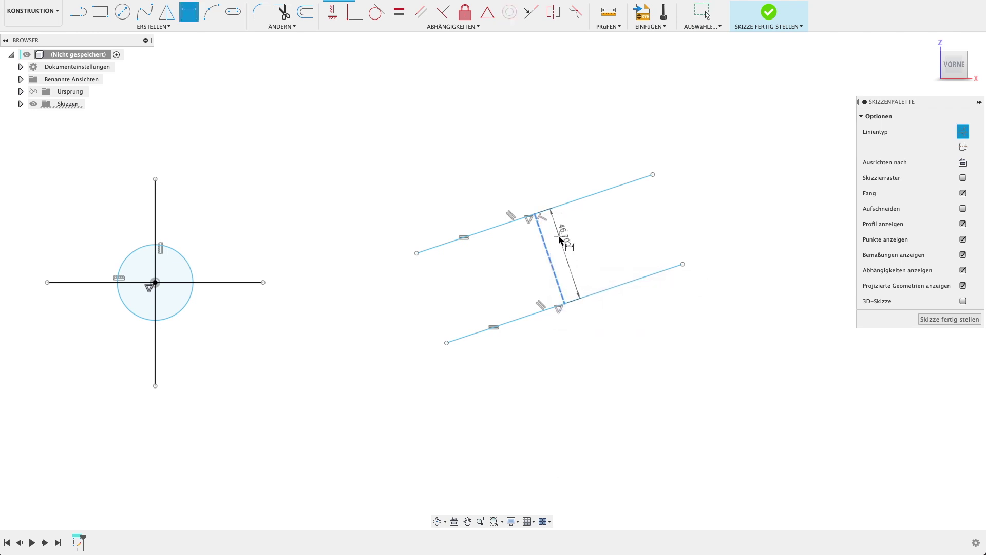
{"action": "left_click", "coordinate": [574, 246]}
{"action": "type", "text": "35"}
{"action": "key", "text": "Return"}
{"action": "key", "text": "Escape"}
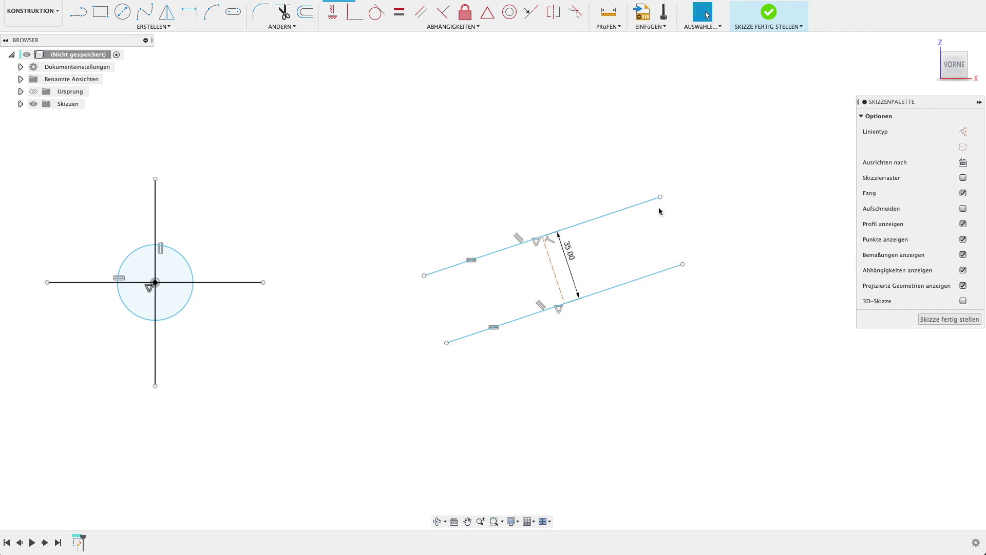
Drag the parallel lines around to confirm they stay 35 apart.
{"action": "mouse_move", "coordinate": [660, 197]}
{"action": "left_mouse_down"}
{"action": "mouse_move", "coordinate": [739, 112]}
{"action": "mouse_move", "coordinate": [770, 106]}
{"action": "left_mouse_up"}
{"action": "mouse_move", "coordinate": [715, 134]}
{"action": "left_mouse_down"}
{"action": "mouse_move", "coordinate": [577, 147]}
{"action": "mouse_move", "coordinate": [548, 120]}
{"action": "left_mouse_up"}
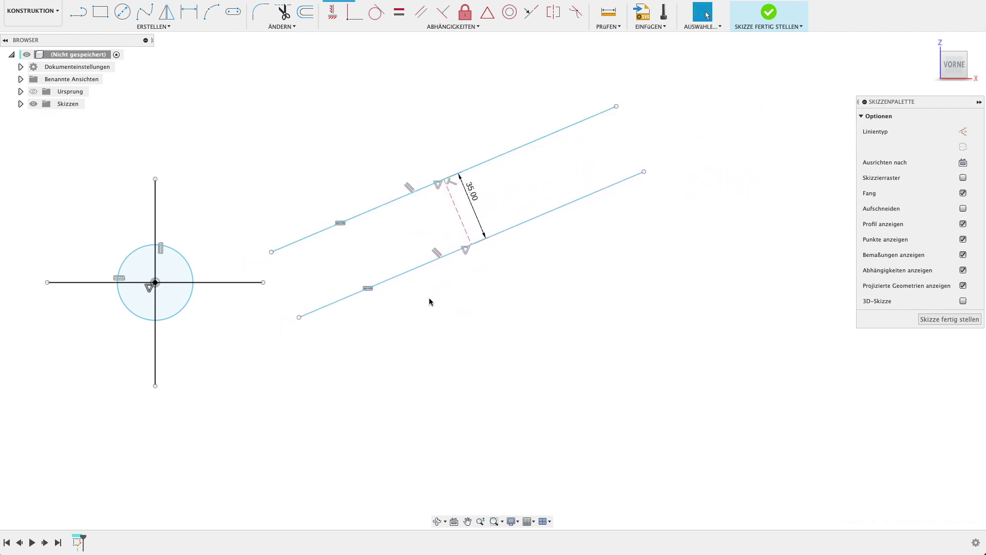
{"action": "middle_click_drag", "start_coordinate": [307, 359], "coordinate": [354, 363]}
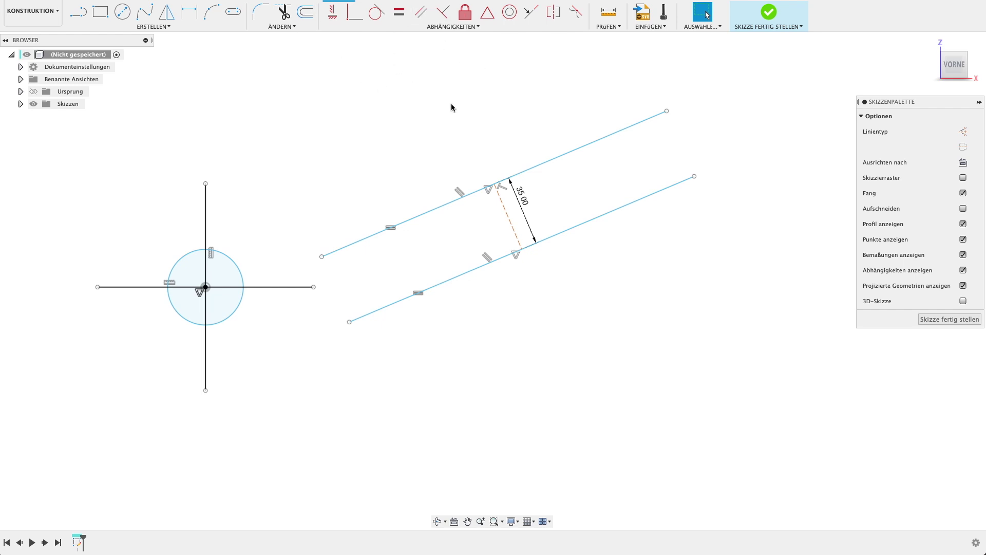
{"action": "scroll", "coordinate": [451, 103], "scroll_direction": "down", "scroll_amount": 1}
{"action": "mouse_move", "coordinate": [452, 115]}
{"action": "middle_mouse_down"}
{"action": "mouse_move", "coordinate": [427, 108]}
{"action": "mouse_move", "coordinate": [412, 229]}
{"action": "mouse_move", "coordinate": [422, 232]}
{"action": "middle_mouse_up"}
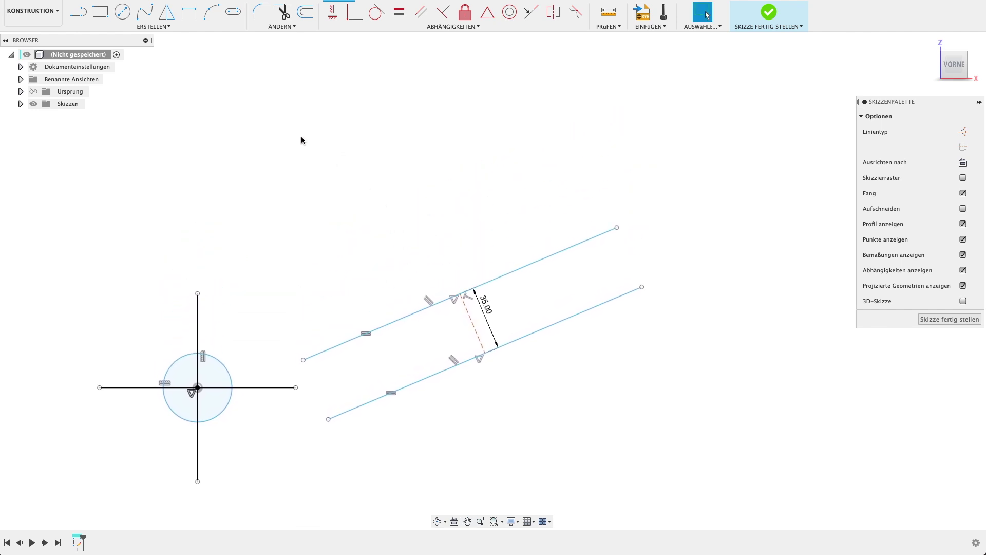
{"action": "key", "text": "l"}
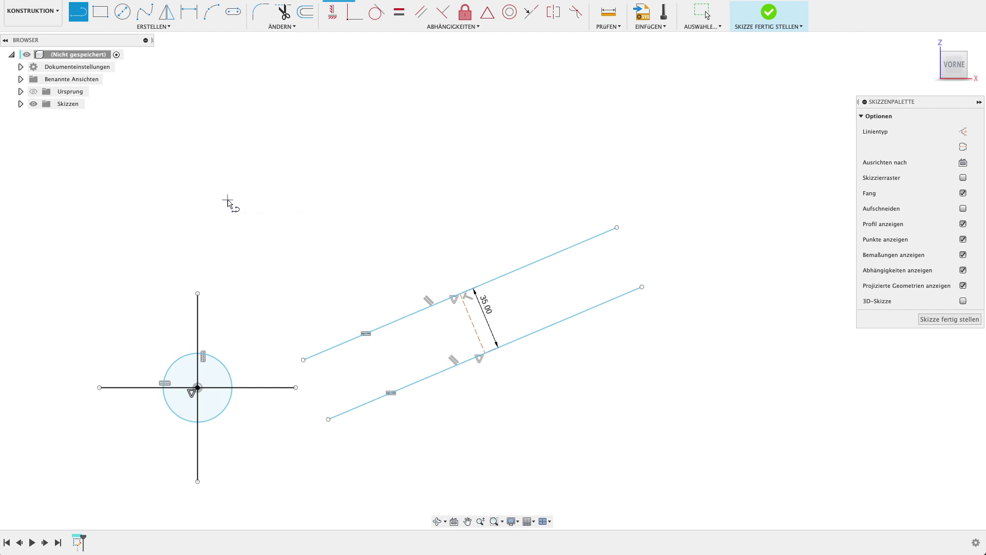
Draw a tall, narrow rectangle.
{"action": "key", "text": "r"}
{"action": "left_click", "coordinate": [257, 122]}
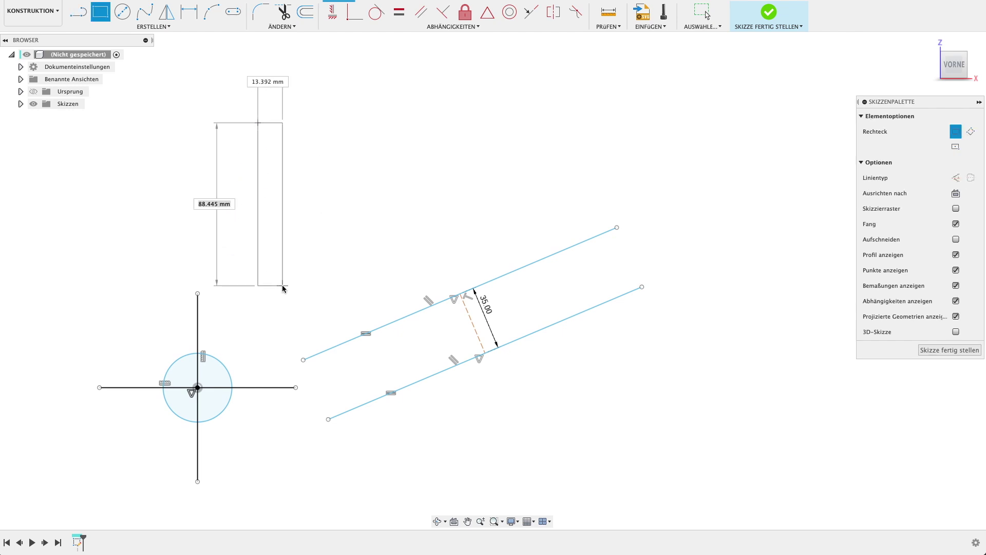
{"action": "left_click", "coordinate": [288, 282]}
{"action": "key", "text": "Escape"}
Draw a circle above and to the right of the rectangle.
{"action": "key", "text": "c"}
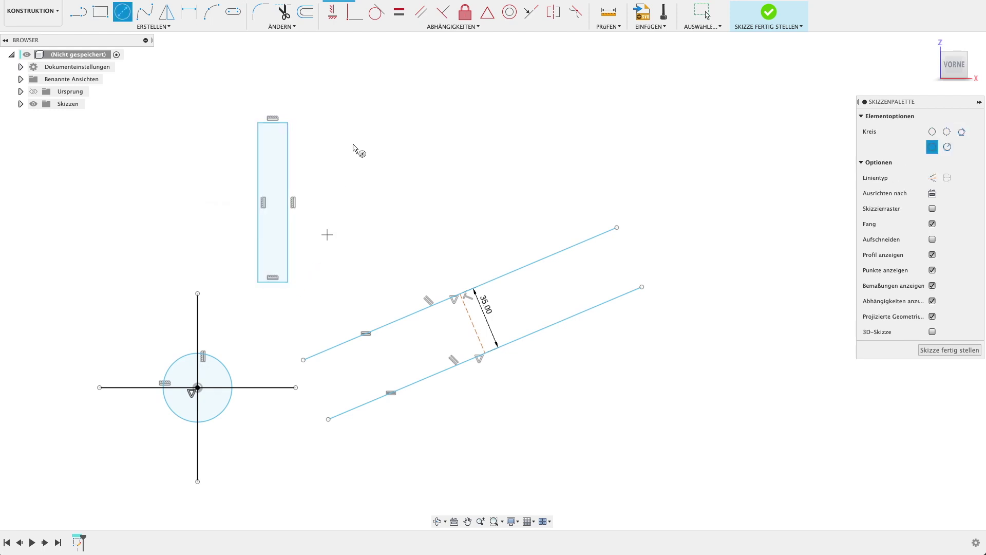
{"action": "left_click", "coordinate": [386, 93]}
{"action": "left_click", "coordinate": [399, 129]}
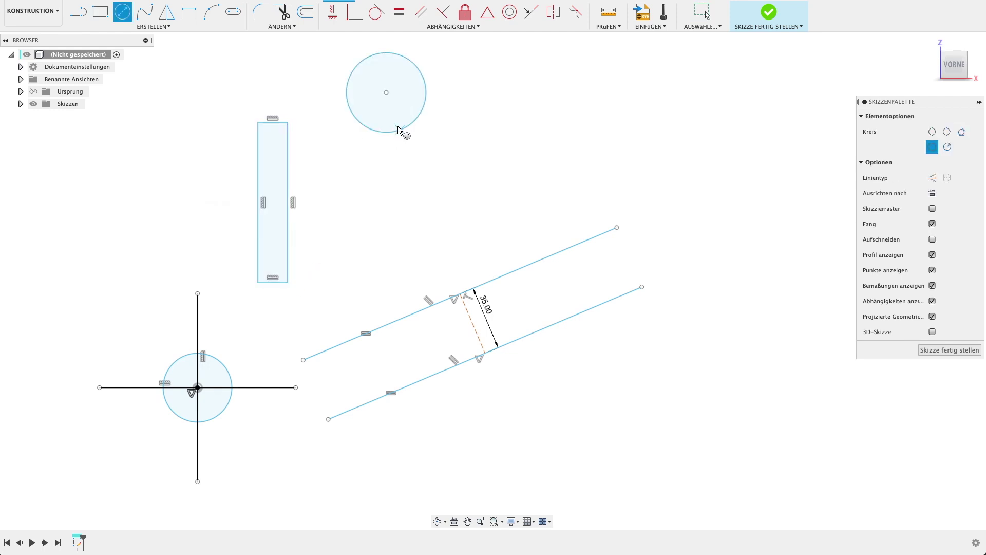
{"action": "key", "text": "Escape"}
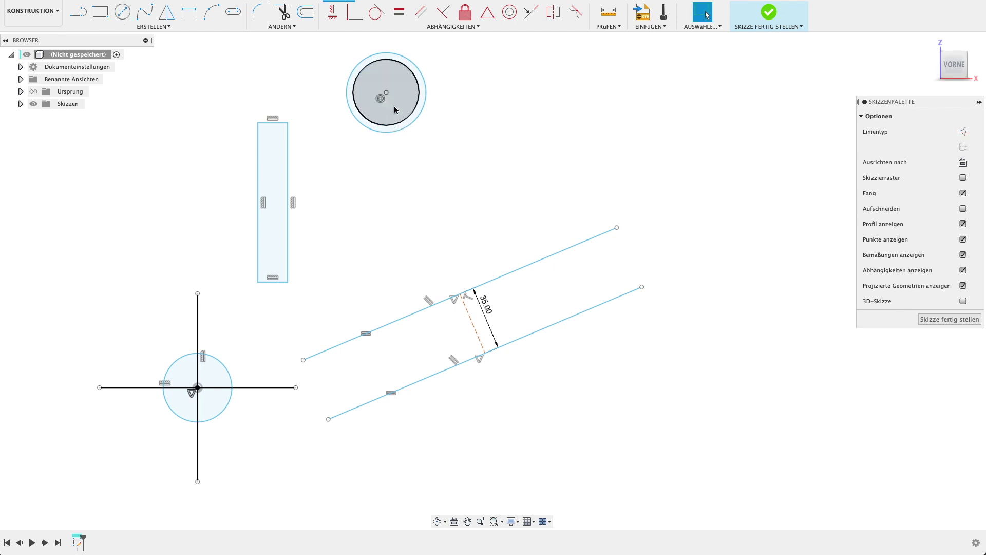
{"action": "left_click", "coordinate": [397, 119]}
{"action": "left_click", "coordinate": [406, 153]}
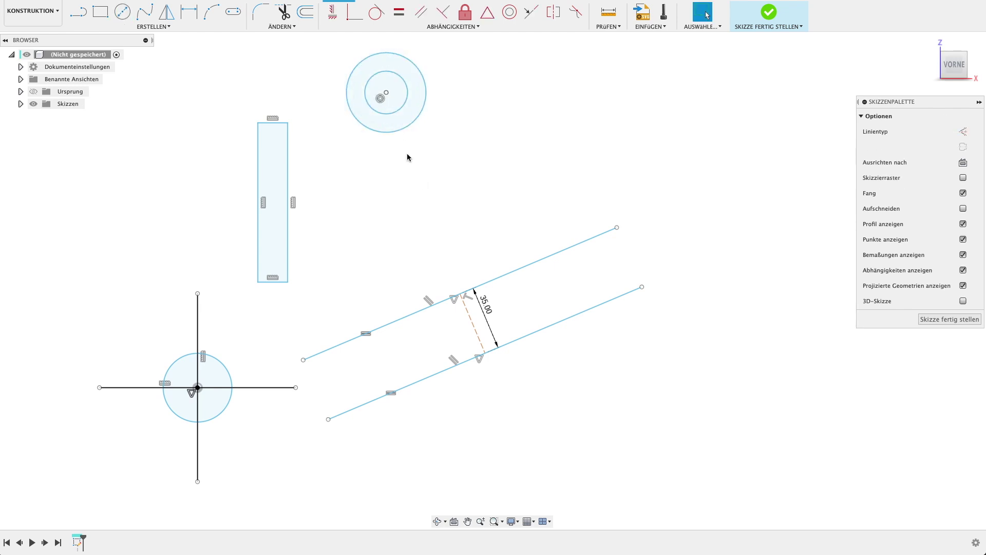
{"action": "middle_click_drag", "start_coordinate": [346, 214], "coordinate": [248, 250]}
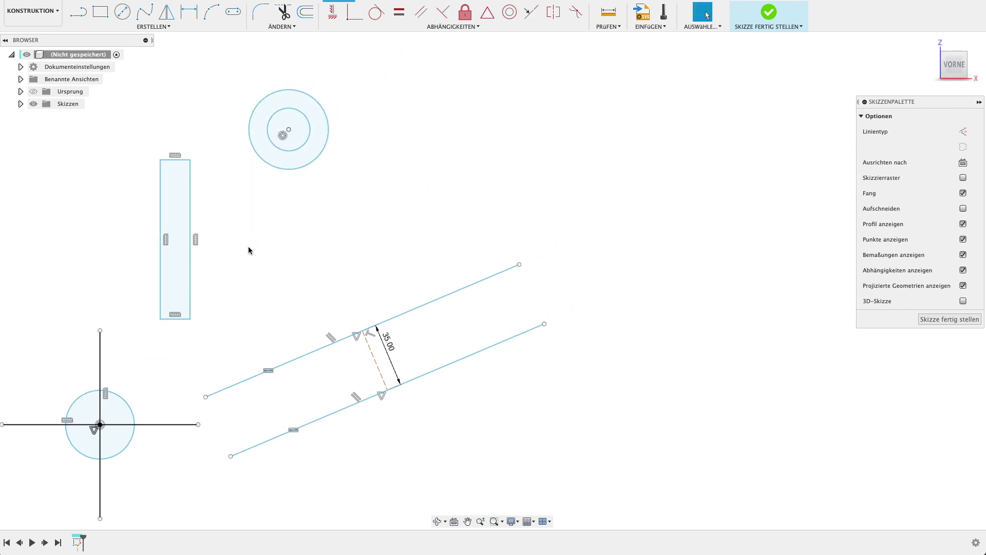
Draw two slanted lines from the rectangle's top-left corner and right edge past the circles.
{"action": "key", "text": "l"}
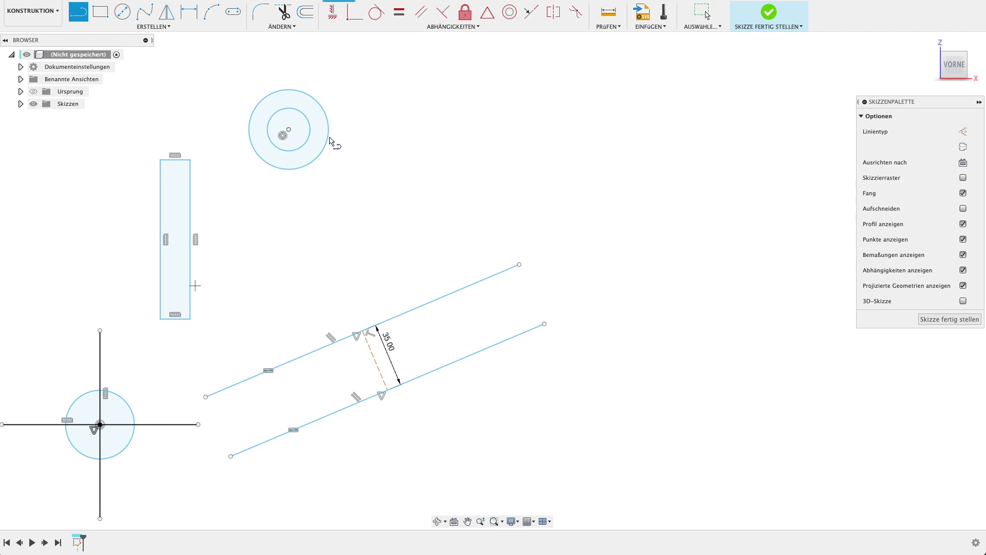
{"action": "left_click", "coordinate": [160, 160]}
{"action": "left_click", "coordinate": [301, 57]}
{"action": "key", "text": "Escape"}
{"action": "left_click", "coordinate": [195, 238]}
{"action": "left_click", "coordinate": [371, 129]}
{"action": "key", "text": "Escape"}
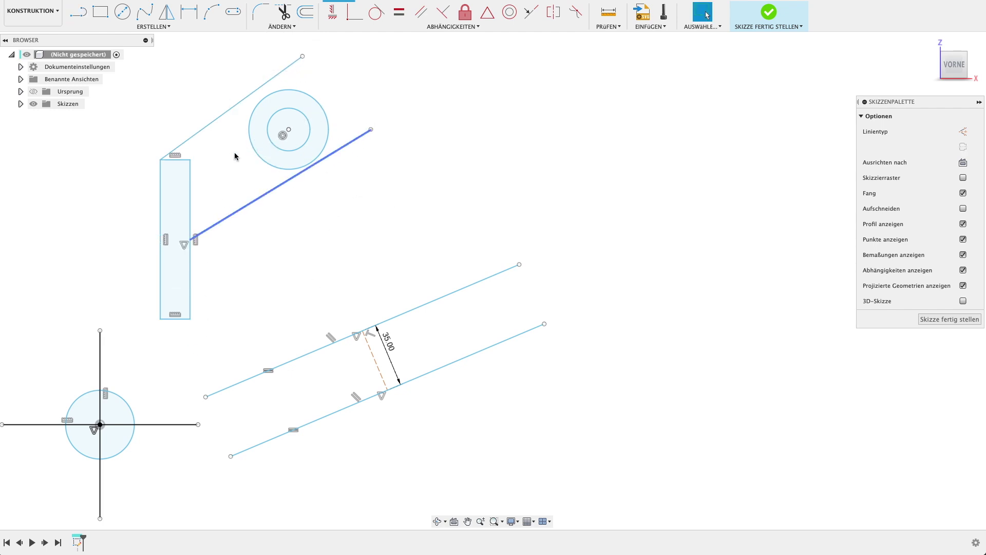
{"action": "left_click", "coordinate": [288, 126]}
{"action": "left_click_drag", "start_coordinate": [288, 126], "coordinate": [286, 119]}
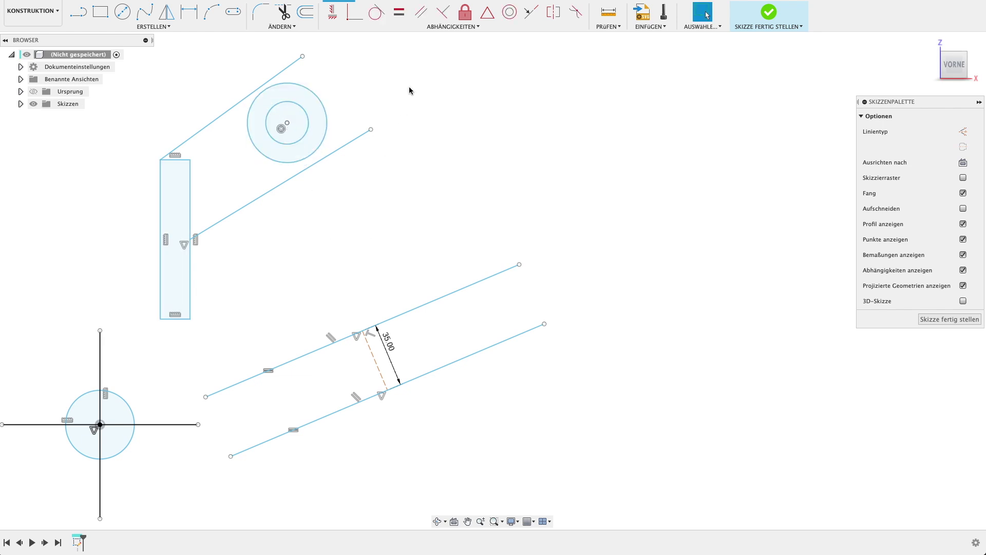
{"action": "left_click", "coordinate": [376, 11]}
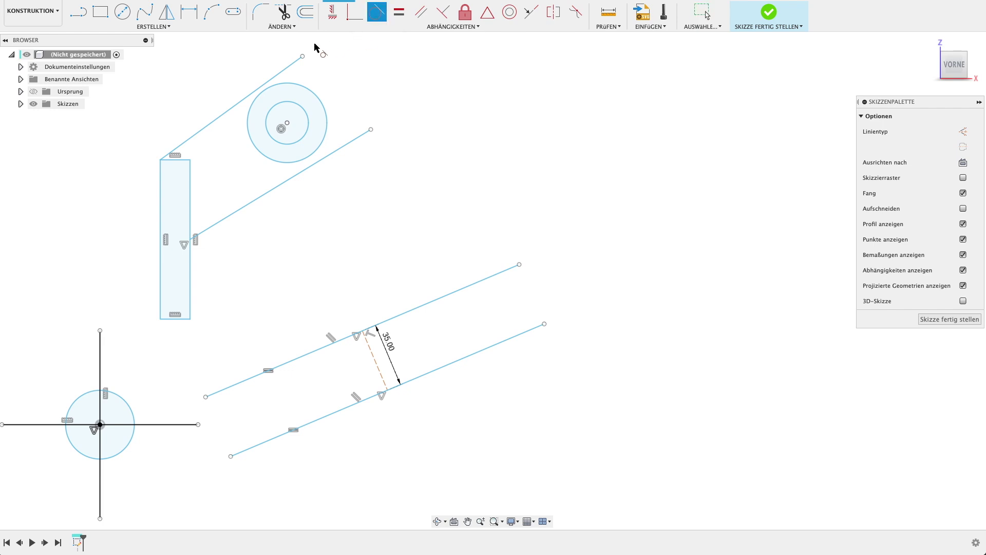
Make both slanted lines tangent to the outer circle.
{"action": "left_click", "coordinate": [293, 69]}
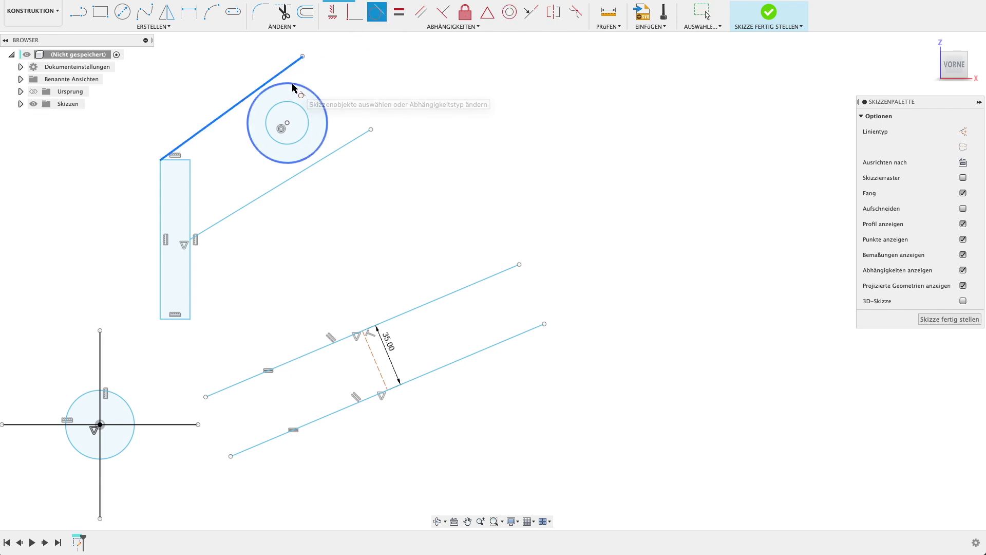
{"action": "left_click", "coordinate": [294, 86]}
{"action": "left_click", "coordinate": [354, 141]}
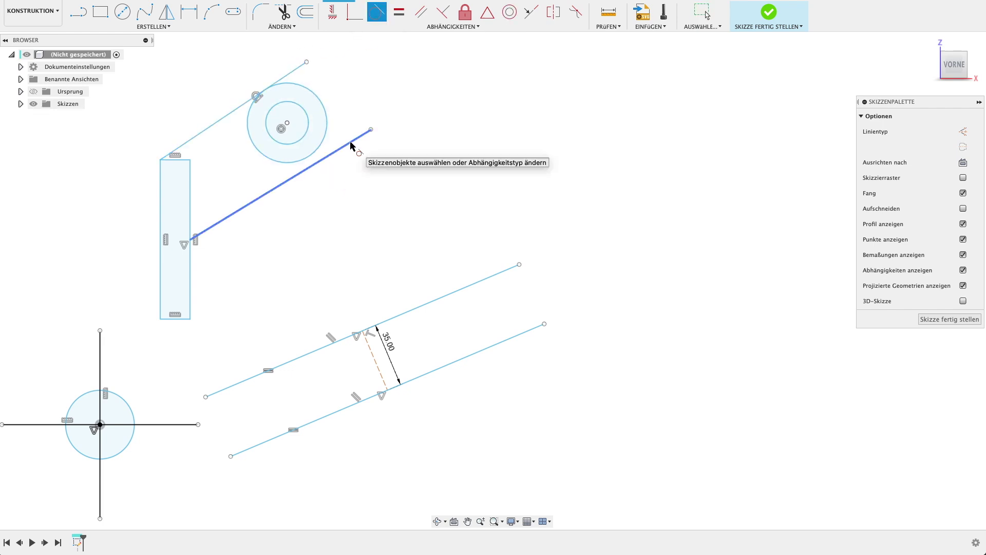
{"action": "left_click", "coordinate": [320, 140]}
Trim the lines' overhanging ends beyond the tangent points, undoing the wrong circle trim.
{"action": "key", "text": "t"}
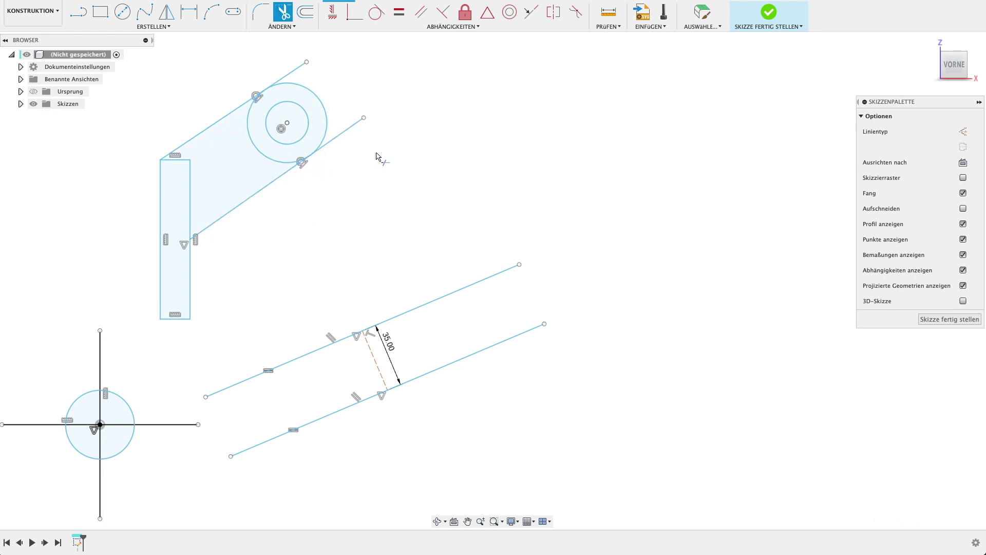
{"action": "left_click", "coordinate": [344, 132]}
{"action": "left_click", "coordinate": [323, 103]}
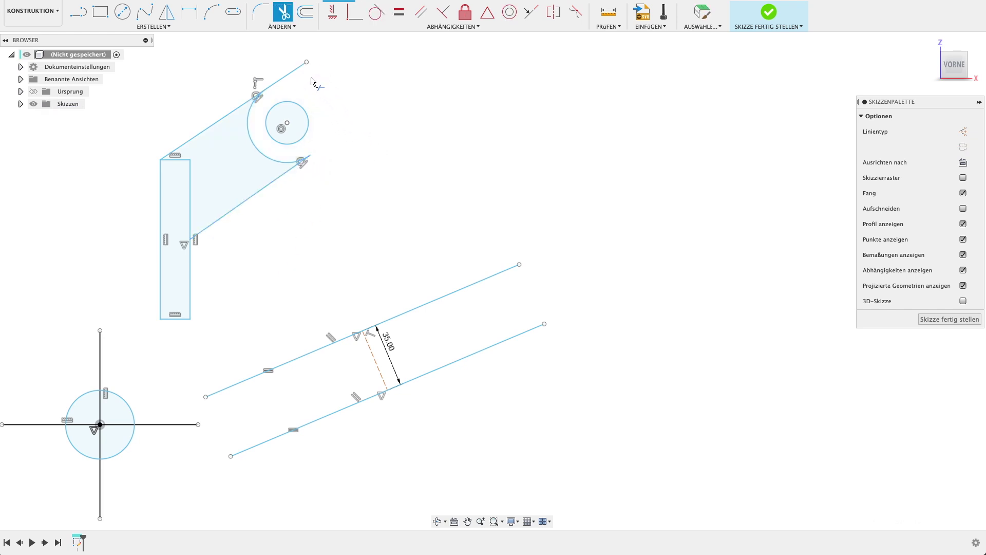
{"action": "key", "text": "Escape"}
{"action": "key", "text": "ctrl+z"}
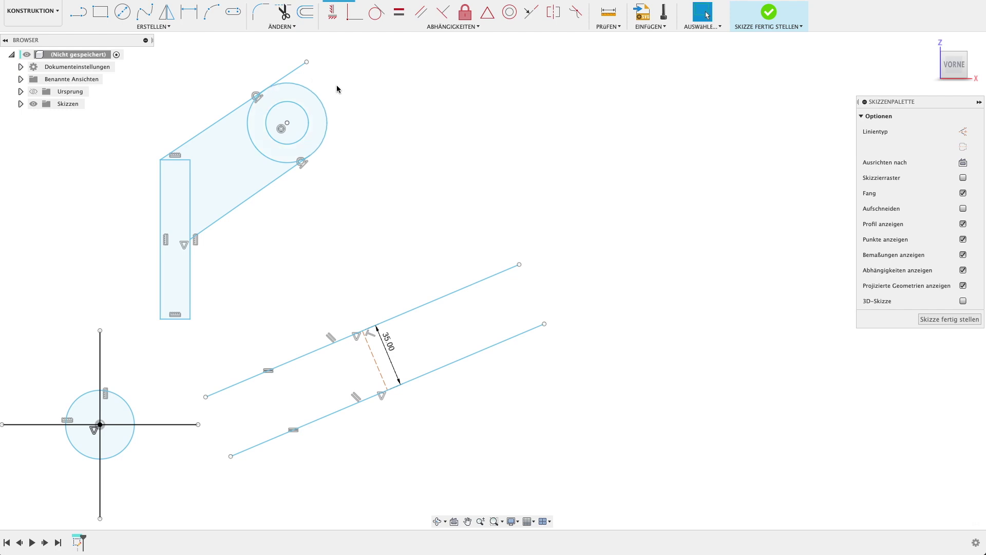
{"action": "key", "text": "t"}
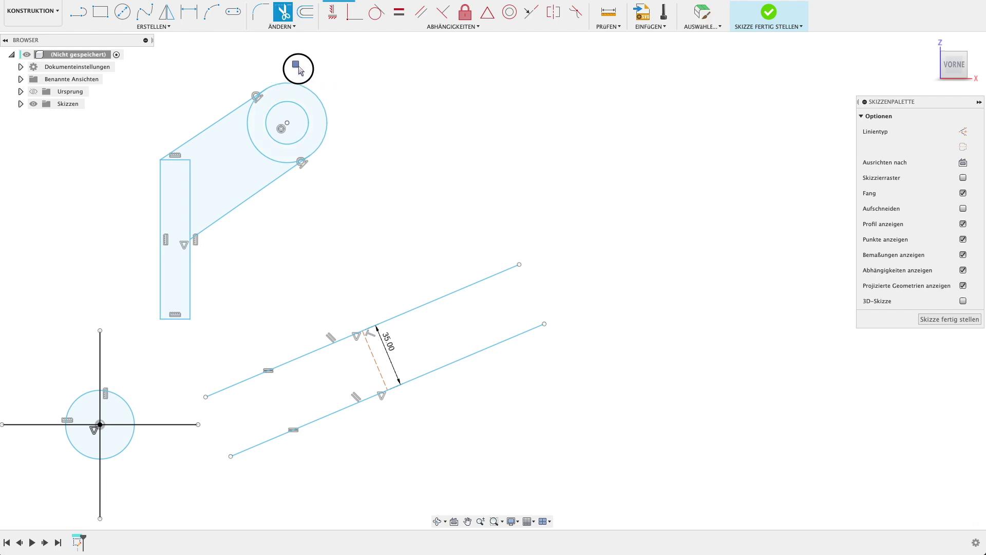
{"action": "left_click", "coordinate": [299, 67]}
{"action": "key", "text": "Escape"}
Move the concentric circle pair up and to the right.
{"action": "mouse_move", "coordinate": [301, 83]}
{"action": "left_mouse_down"}
{"action": "mouse_move", "coordinate": [344, 86]}
{"action": "mouse_move", "coordinate": [312, 98]}
{"action": "left_mouse_up"}
{"action": "key", "text": "Escape"}
{"action": "mouse_move", "coordinate": [287, 128]}
{"action": "left_mouse_down"}
{"action": "mouse_move", "coordinate": [287, 149]}
{"action": "mouse_move", "coordinate": [288, 107]}
{"action": "mouse_move", "coordinate": [343, 89]}
{"action": "mouse_move", "coordinate": [322, 90]}
{"action": "left_mouse_up"}
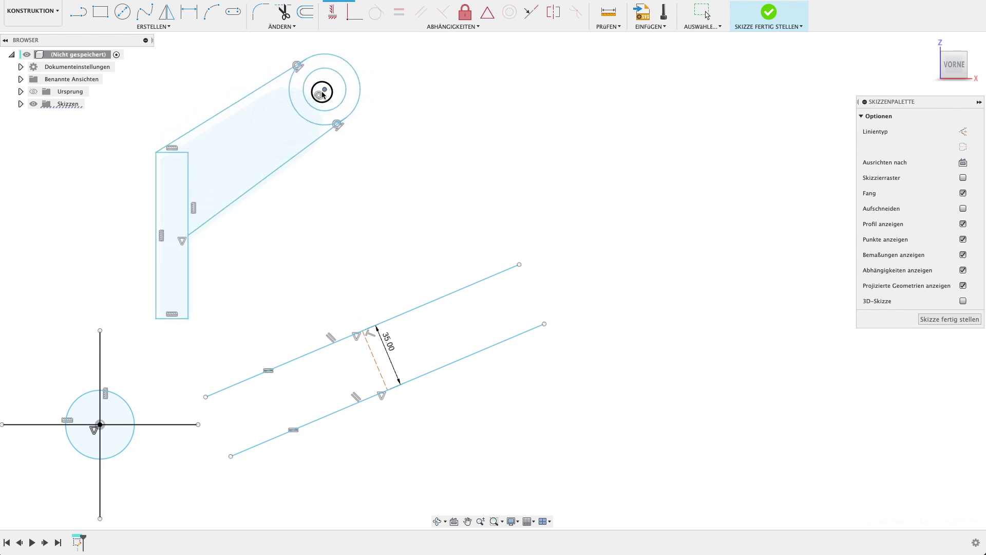
{"action": "scroll", "coordinate": [316, 263], "scroll_direction": "down", "scroll_amount": 2}
Dimension the rectangle's corner 60 mm above and 20 mm beside the origin.
{"action": "key", "text": "d"}
{"action": "left_click", "coordinate": [184, 310]}
{"action": "left_click", "coordinate": [137, 397]}
{"action": "left_click", "coordinate": [85, 355]}
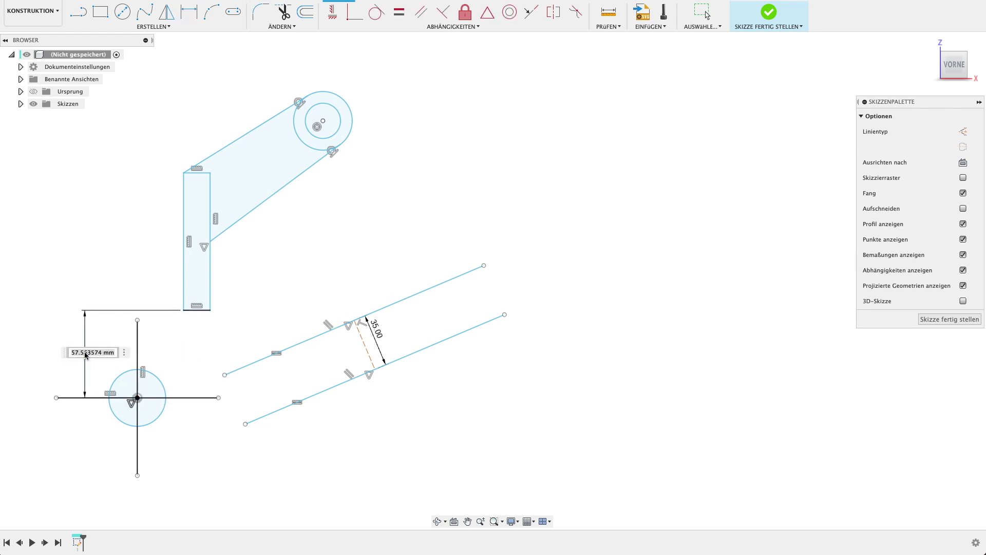
{"action": "type", "text": "0"}
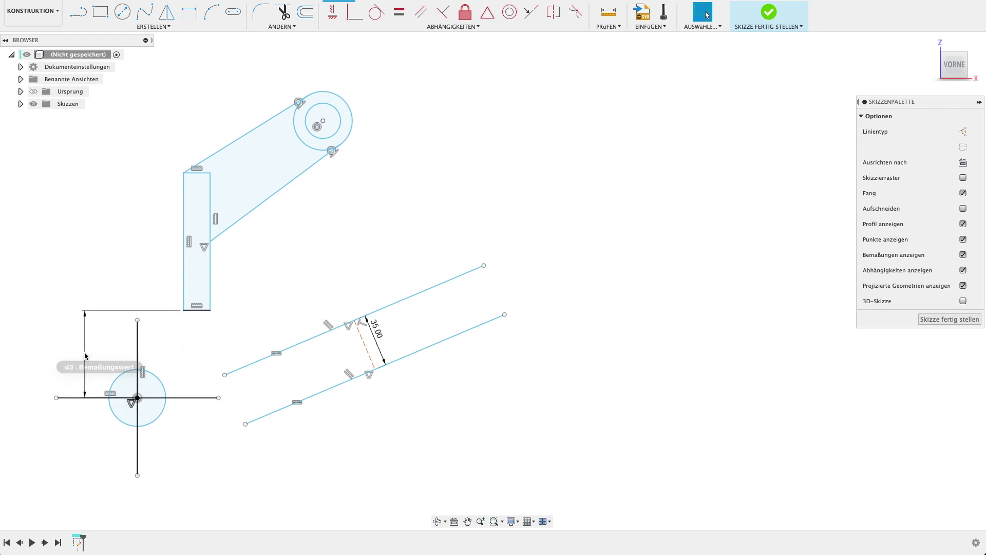
{"action": "key", "text": "Return"}
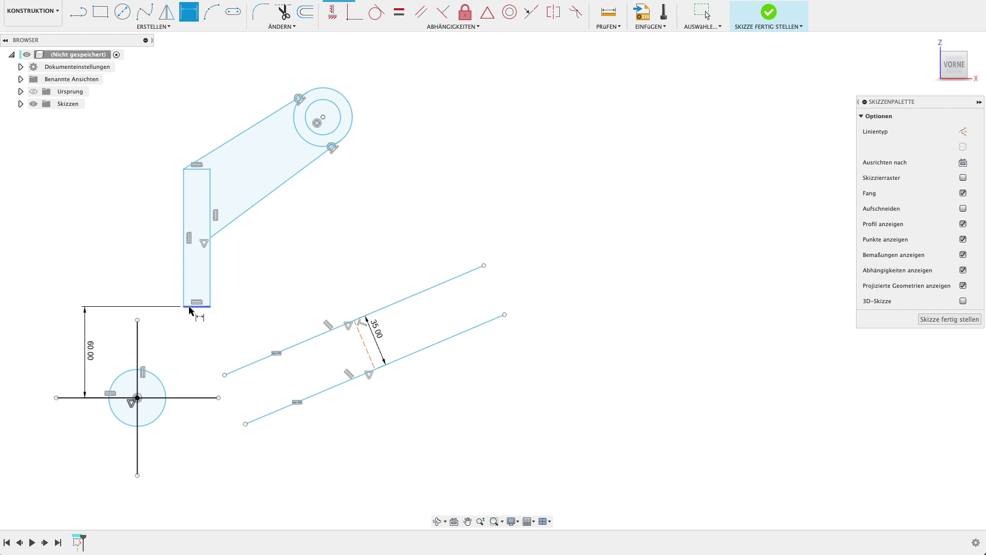
{"action": "left_click", "coordinate": [184, 307]}
{"action": "left_click", "coordinate": [138, 447]}
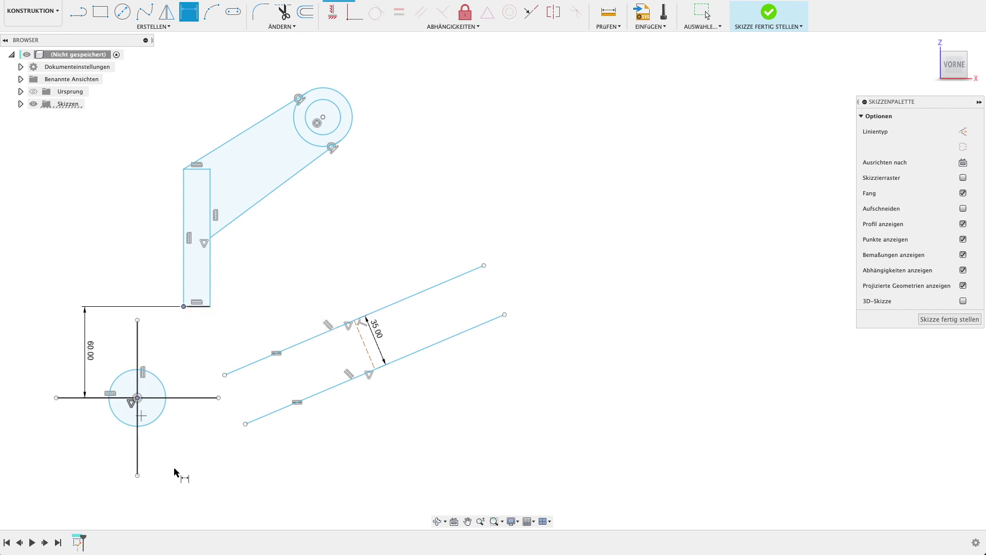
{"action": "left_click", "coordinate": [173, 470]}
{"action": "type", "text": "0"}
{"action": "key", "text": "Return"}
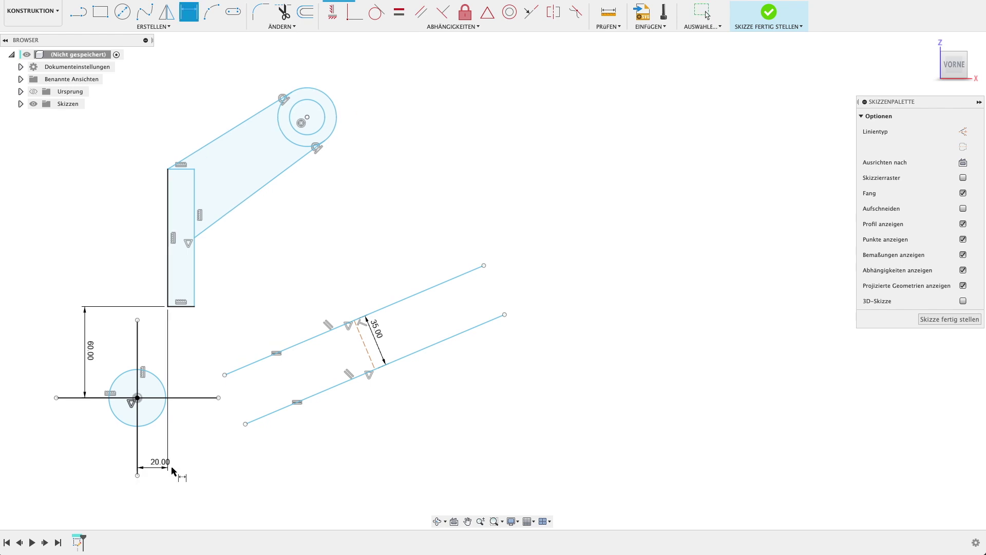
Dimension the rectangle 20 mm wide and 100 mm tall, then nudge the circle end down-left.
{"action": "left_click", "coordinate": [168, 281]}
{"action": "left_click", "coordinate": [182, 329]}
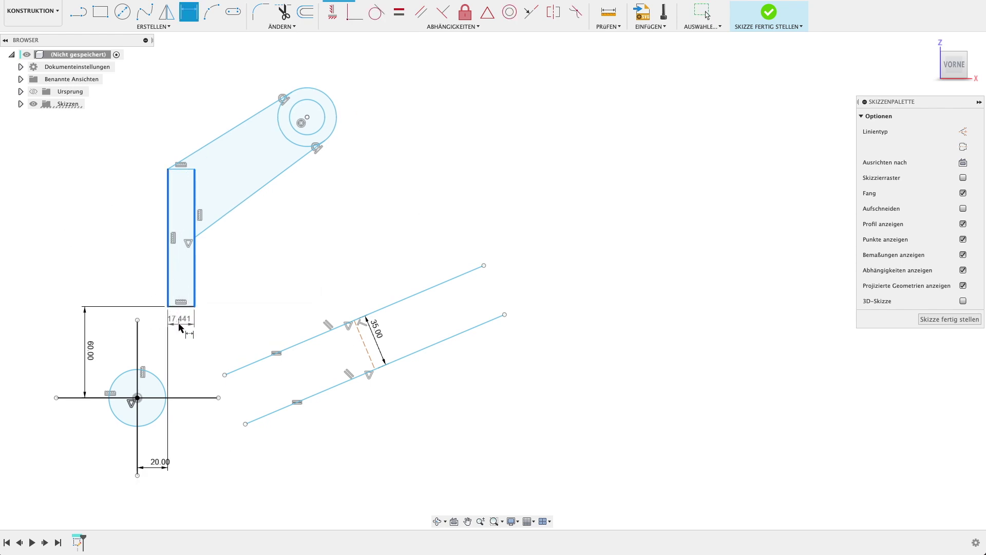
{"action": "type", "text": "20"}
{"action": "key", "text": "Return"}
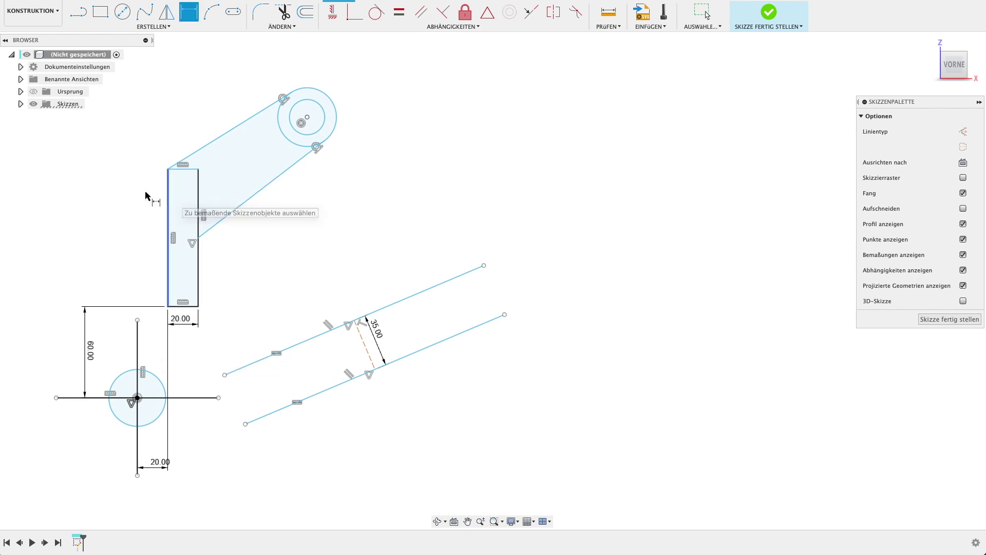
{"action": "left_click", "coordinate": [167, 196]}
{"action": "left_click", "coordinate": [132, 201]}
{"action": "type", "text": "0"}
{"action": "key", "text": "Return"}
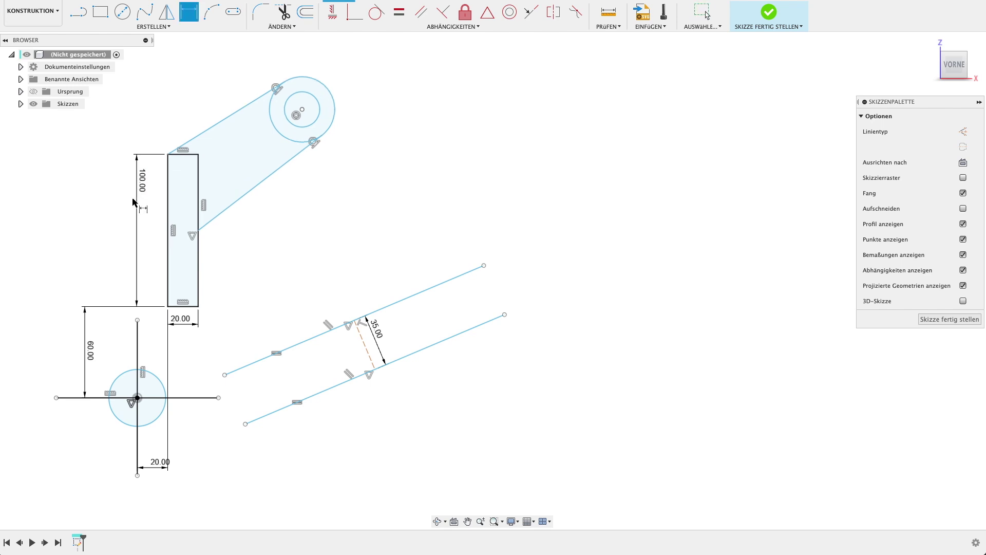
{"action": "key", "text": "Escape"}
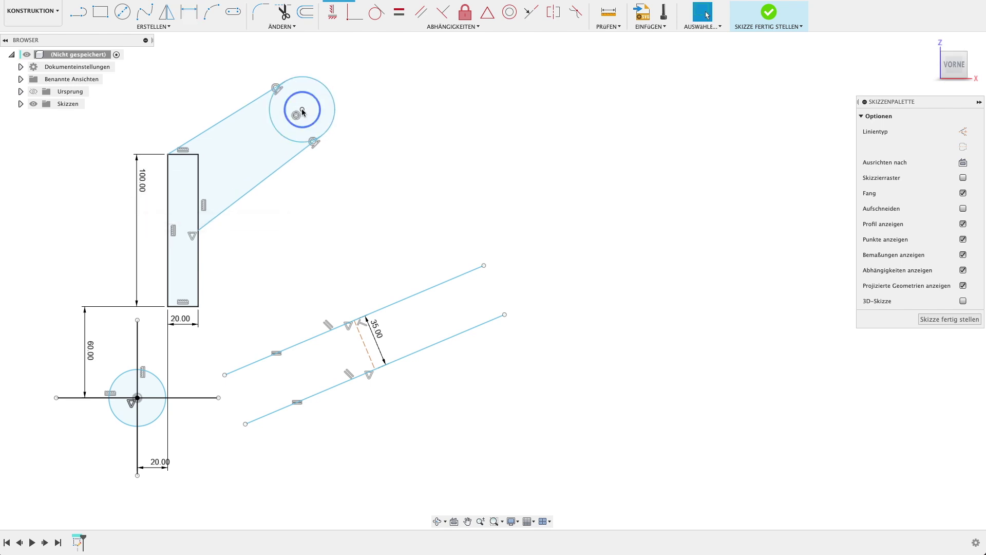
{"action": "mouse_move", "coordinate": [305, 109]}
{"action": "left_mouse_down"}
{"action": "mouse_move", "coordinate": [275, 175]}
{"action": "mouse_move", "coordinate": [409, 122]}
{"action": "mouse_move", "coordinate": [215, 132]}
{"action": "mouse_move", "coordinate": [257, 118]}
{"action": "mouse_move", "coordinate": [272, 160]}
{"action": "mouse_move", "coordinate": [259, 126]}
{"action": "mouse_move", "coordinate": [260, 144]}
{"action": "mouse_move", "coordinate": [238, 127]}
{"action": "mouse_move", "coordinate": [277, 125]}
{"action": "mouse_move", "coordinate": [318, 183]}
{"action": "mouse_move", "coordinate": [336, 168]}
{"action": "mouse_move", "coordinate": [269, 129]}
{"action": "left_mouse_up"}
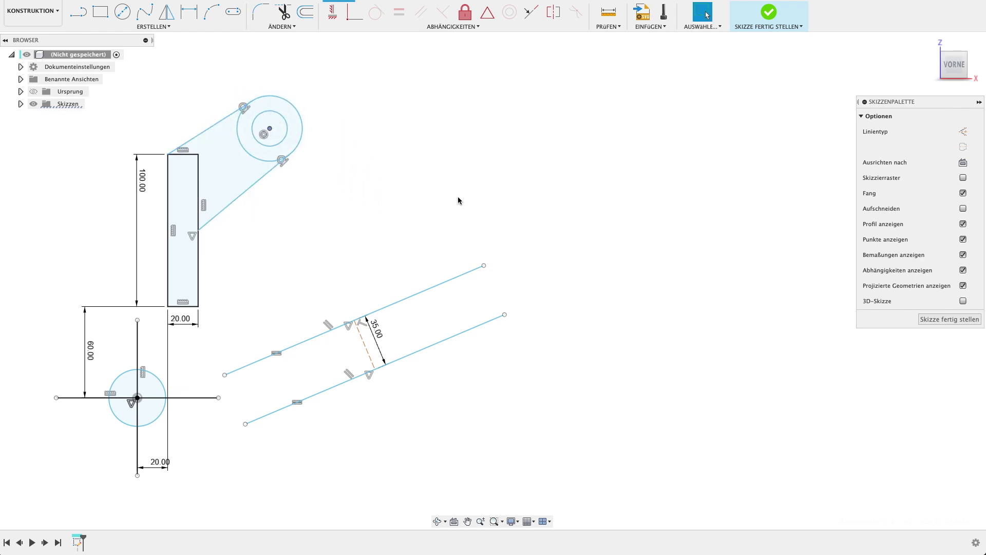
{"action": "left_click", "coordinate": [447, 165]}
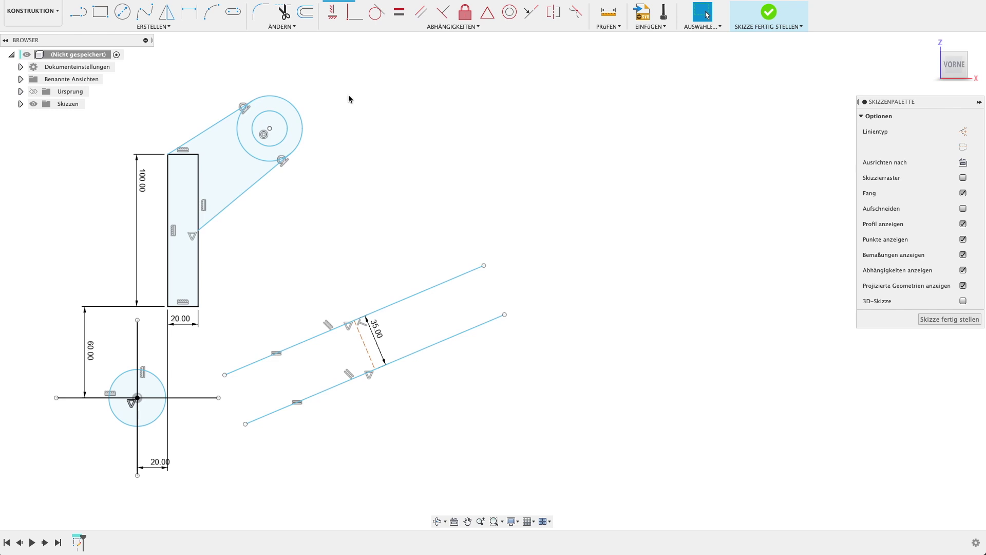
Draw a large circle with a smaller circle inside it.
{"action": "key", "text": "c"}
{"action": "left_click", "coordinate": [434, 114]}
{"action": "left_click", "coordinate": [451, 164]}
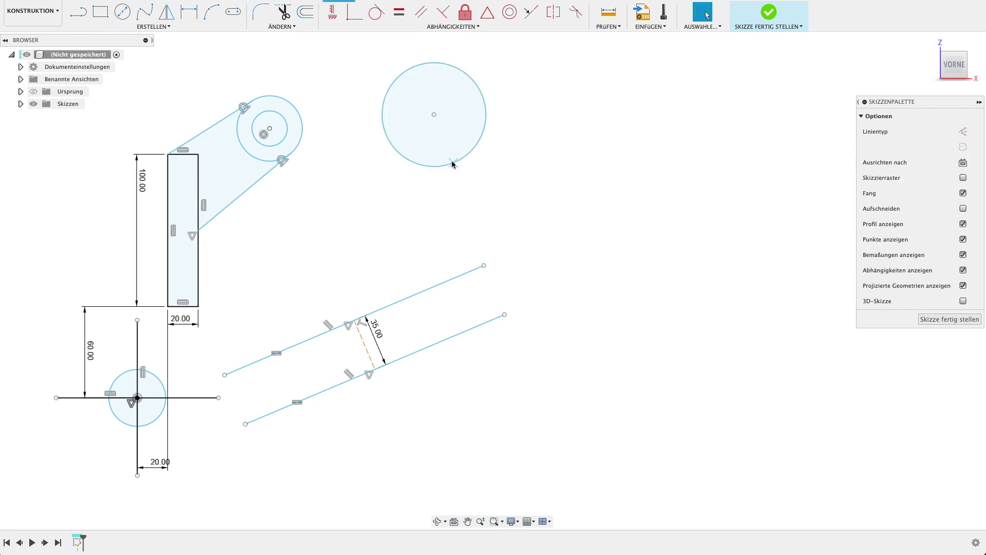
{"action": "left_click", "coordinate": [438, 89]}
{"action": "left_click", "coordinate": [434, 114]}
{"action": "key", "text": "Escape"}
Make the two circles concentric and drag the pair down beside the arm.
{"action": "left_click", "coordinate": [514, 10]}
{"action": "left_click", "coordinate": [451, 113]}
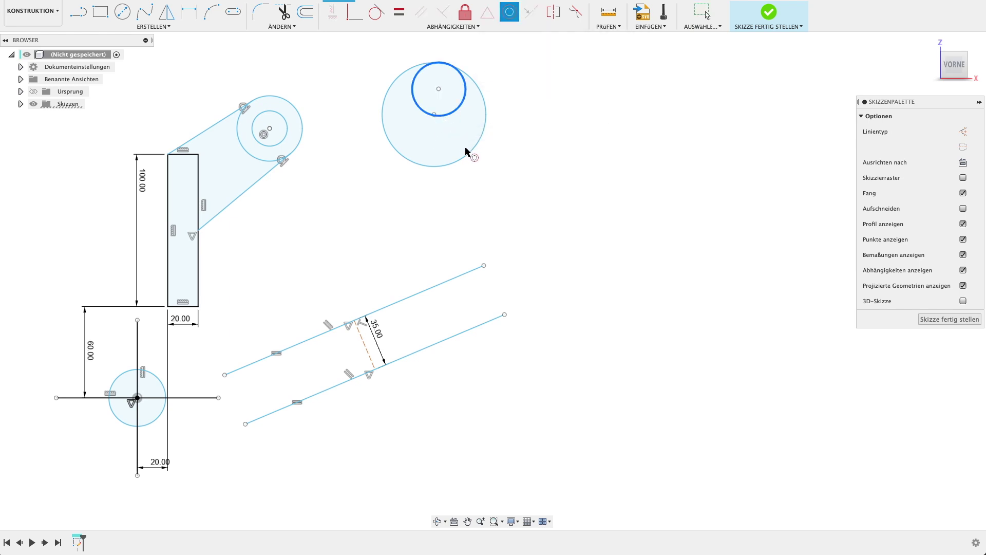
{"action": "left_click", "coordinate": [466, 150]}
{"action": "key", "text": "Escape"}
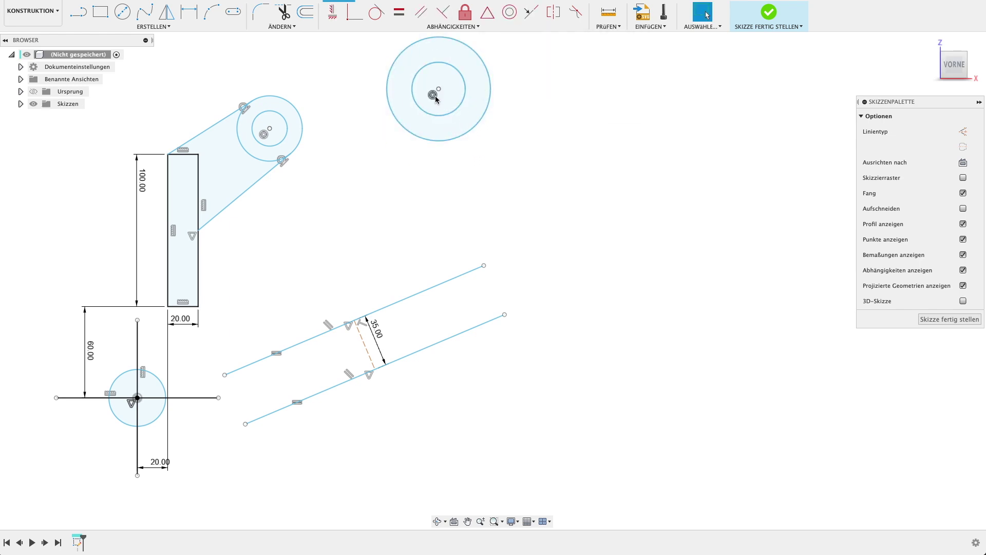
{"action": "left_click", "coordinate": [433, 95]}
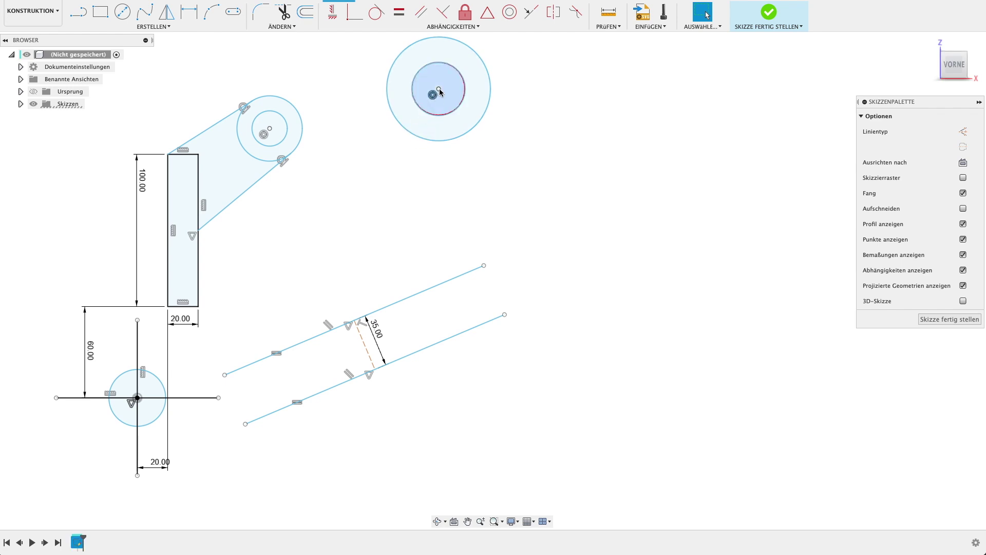
{"action": "left_click_drag", "start_coordinate": [439, 88], "coordinate": [367, 206]}
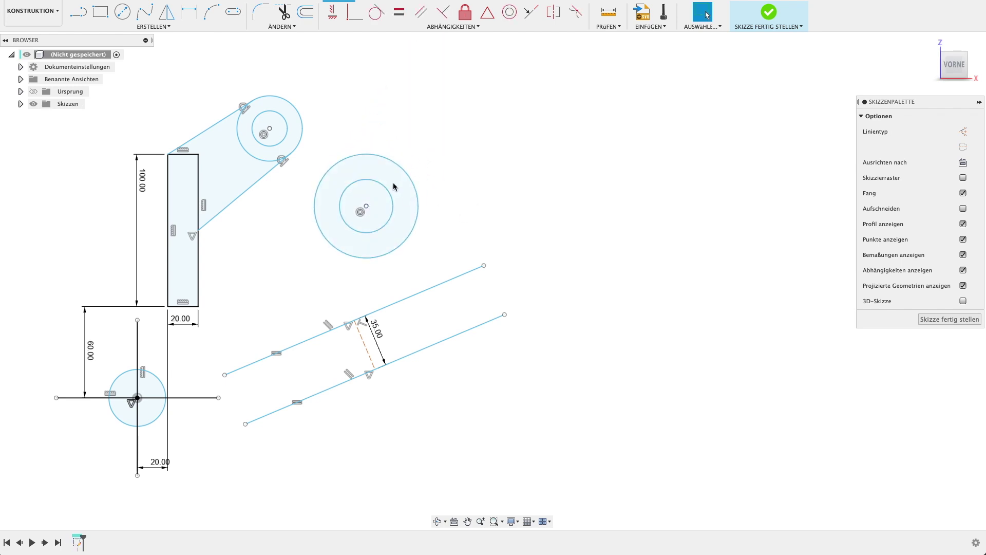
{"action": "scroll", "coordinate": [518, 152], "scroll_direction": "up", "scroll_amount": 2}
{"action": "mouse_move", "coordinate": [587, 160]}
{"action": "middle_mouse_down"}
{"action": "mouse_move", "coordinate": [695, 147]}
{"action": "mouse_move", "coordinate": [652, 121]}
{"action": "middle_mouse_up"}
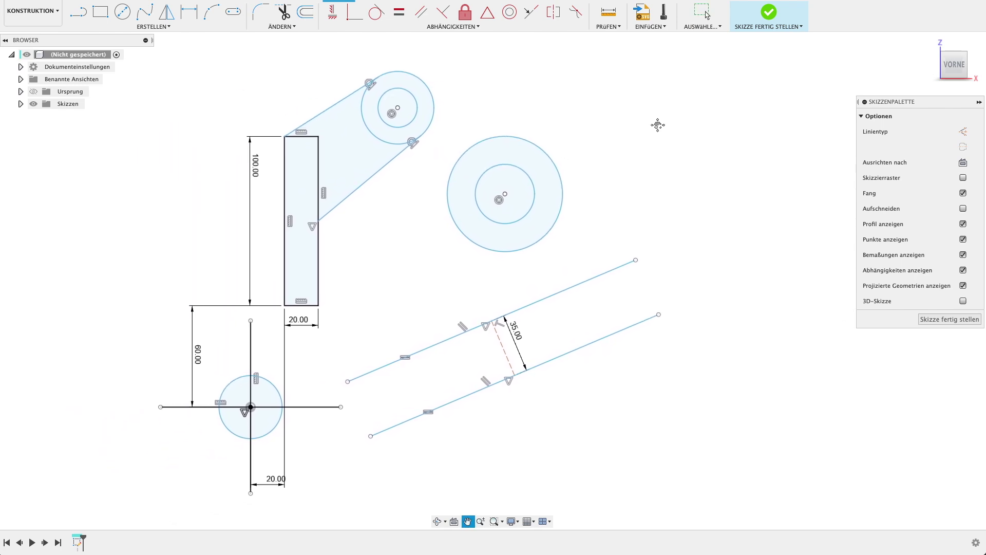
{"action": "left_click", "coordinate": [469, 26]}
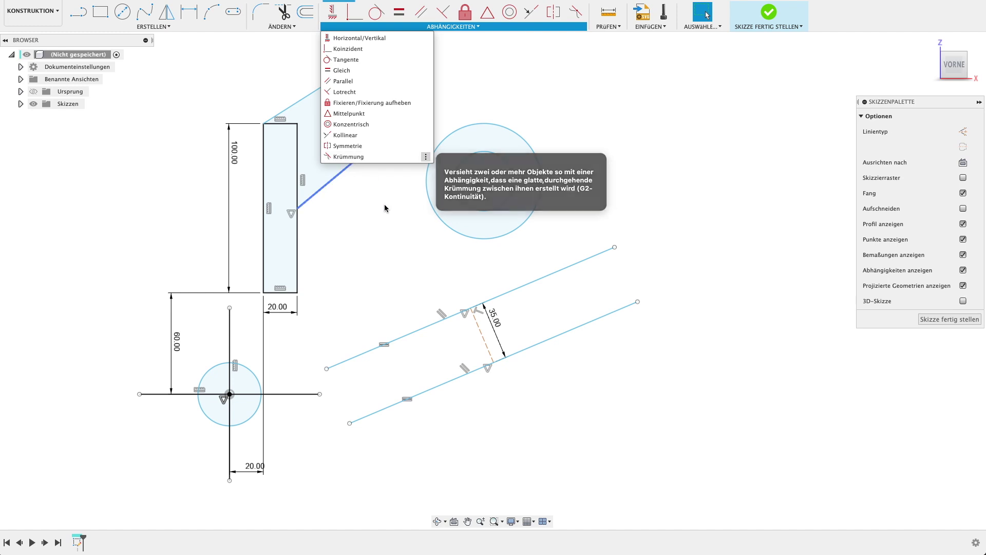
{"action": "middle_click_drag", "start_coordinate": [383, 204], "coordinate": [294, 235]}
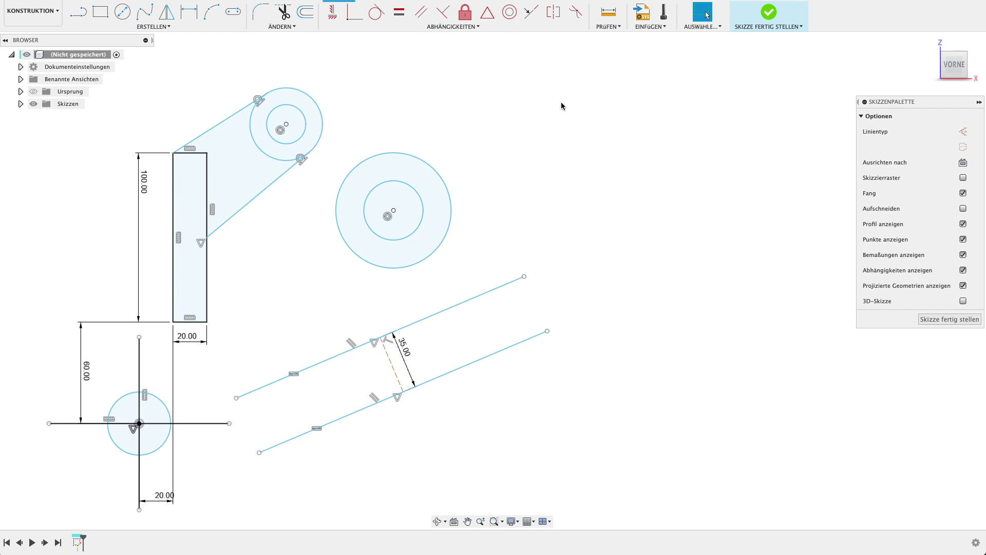
{"action": "key", "text": "r"}
Draw a small 2-point rectangle and a diagonal line passing near its corner.
{"action": "left_click", "coordinate": [417, 94]}
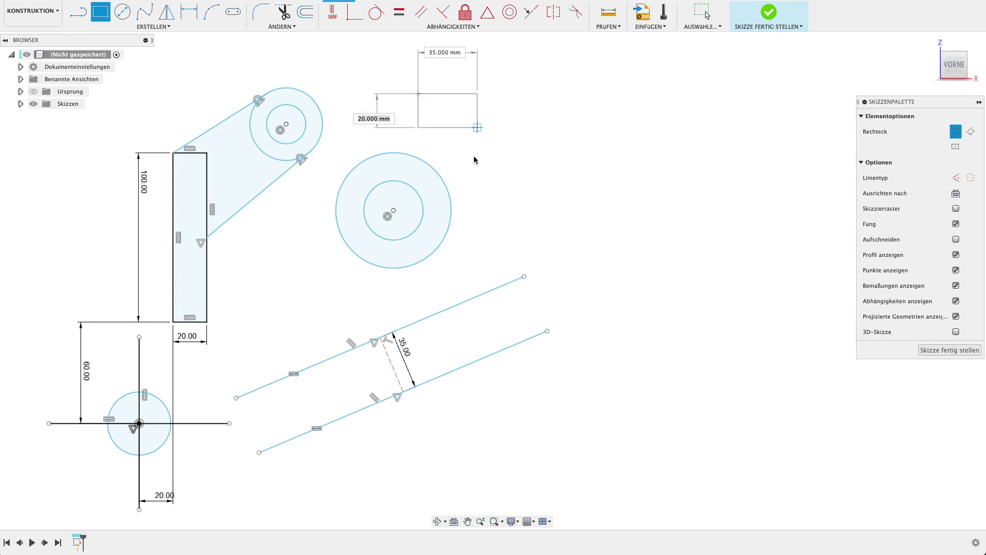
{"action": "left_click", "coordinate": [485, 136]}
{"action": "key", "text": "l"}
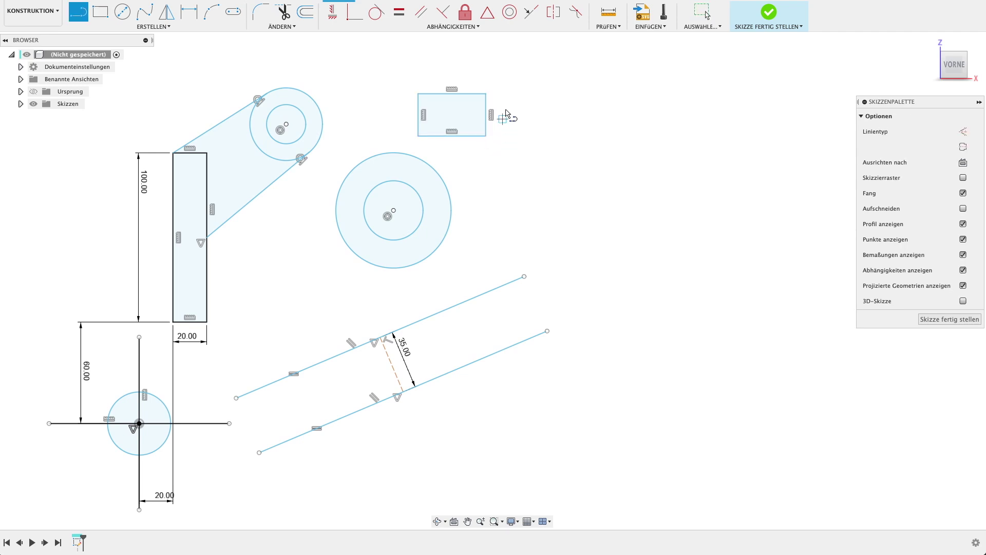
{"action": "left_click", "coordinate": [486, 68]}
{"action": "left_click", "coordinate": [545, 127]}
{"action": "key", "text": "Escape"}
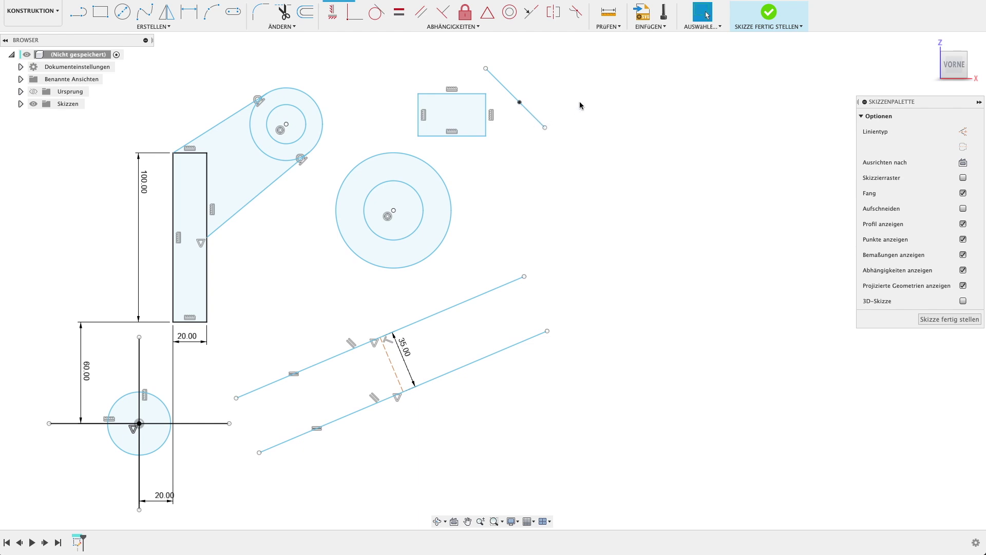
Pin the rectangle's corner to the diagonal line's midpoint with the Midpoint constraint.
{"action": "left_click", "coordinate": [354, 11]}
{"action": "left_click", "coordinate": [519, 102]}
{"action": "left_click", "coordinate": [488, 95]}
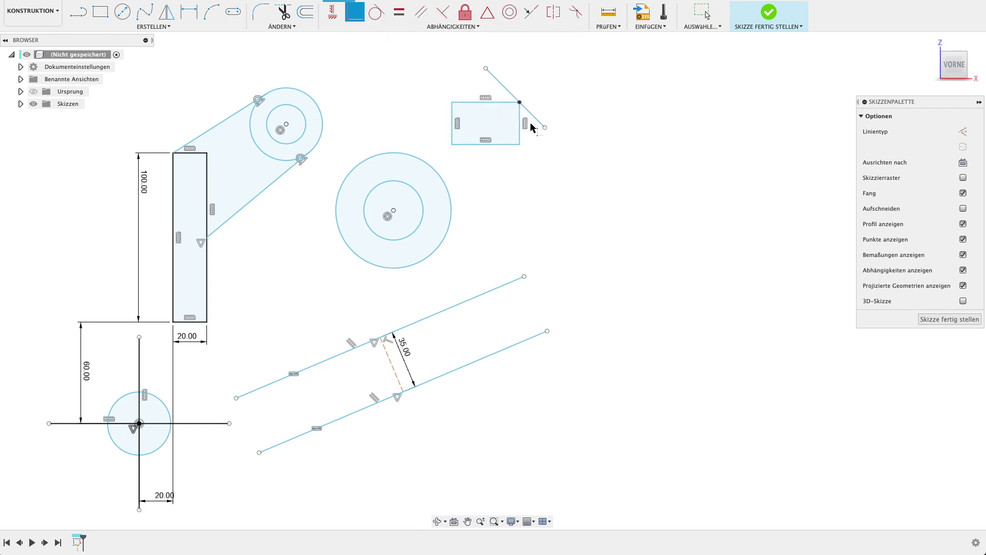
{"action": "key", "text": "Escape"}
{"action": "left_click", "coordinate": [521, 103]}
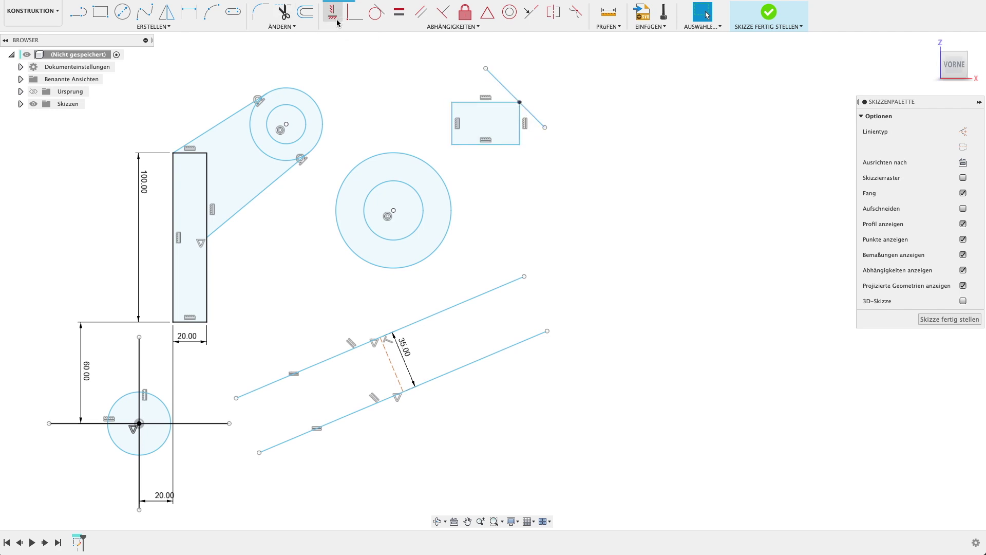
{"action": "scroll", "coordinate": [550, 113], "scroll_direction": "up", "scroll_amount": 3}
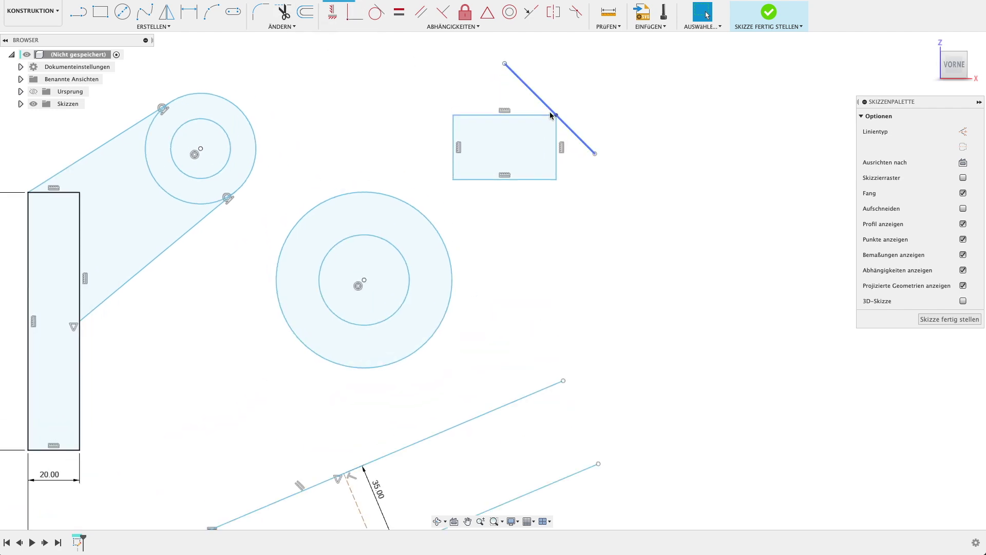
{"action": "scroll", "coordinate": [551, 113], "scroll_direction": "down", "scroll_amount": 3}
{"action": "mouse_move", "coordinate": [550, 113]}
{"action": "middle_mouse_down"}
{"action": "mouse_move", "coordinate": [574, 107]}
{"action": "mouse_move", "coordinate": [546, 99]}
{"action": "mouse_move", "coordinate": [584, 121]}
{"action": "middle_mouse_up"}
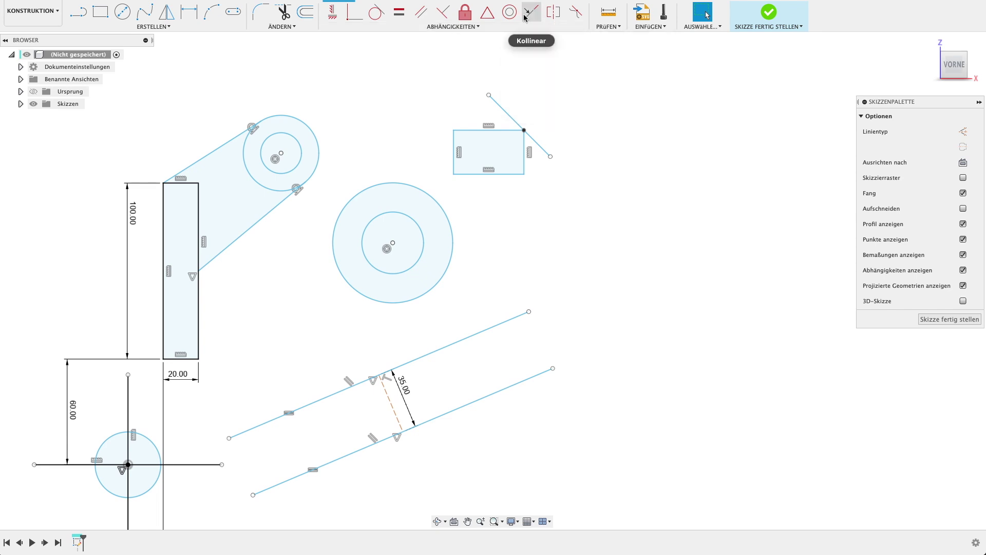
Draw a three-segment zigzag line on the right of the sketch.
{"action": "key", "text": "l"}
{"action": "left_click", "coordinate": [579, 97]}
{"action": "left_click", "coordinate": [674, 175]}
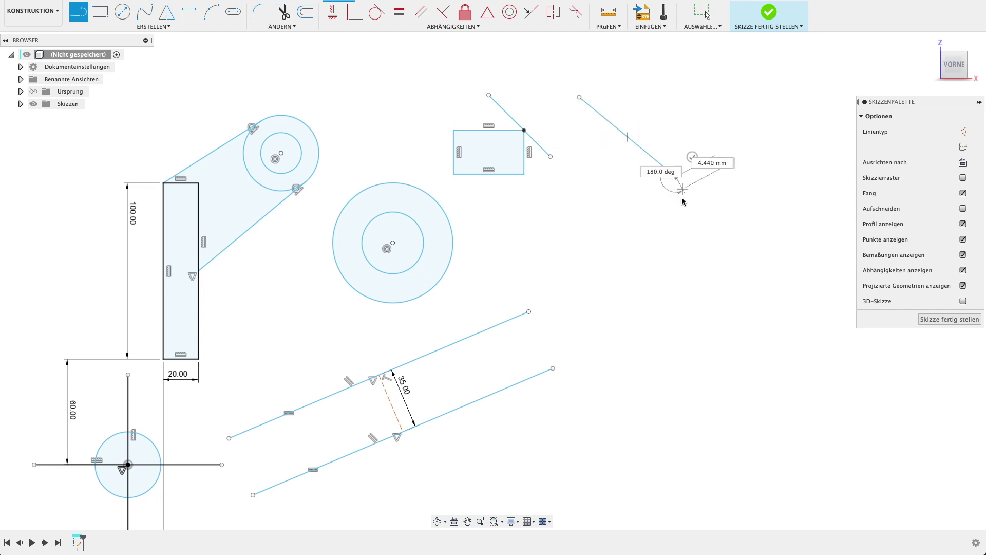
{"action": "left_click", "coordinate": [684, 237]}
{"action": "left_click", "coordinate": [786, 281]}
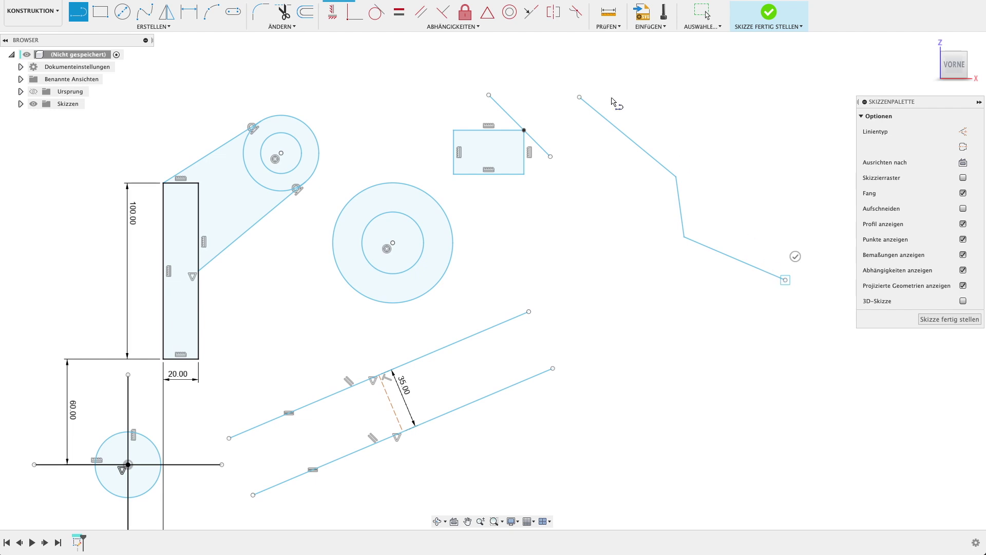
{"action": "key", "text": "Escape"}
Make the zigzag's first and last segments collinear, then window-select and delete the line.
{"action": "left_click", "coordinate": [530, 13]}
{"action": "left_click", "coordinate": [629, 137]}
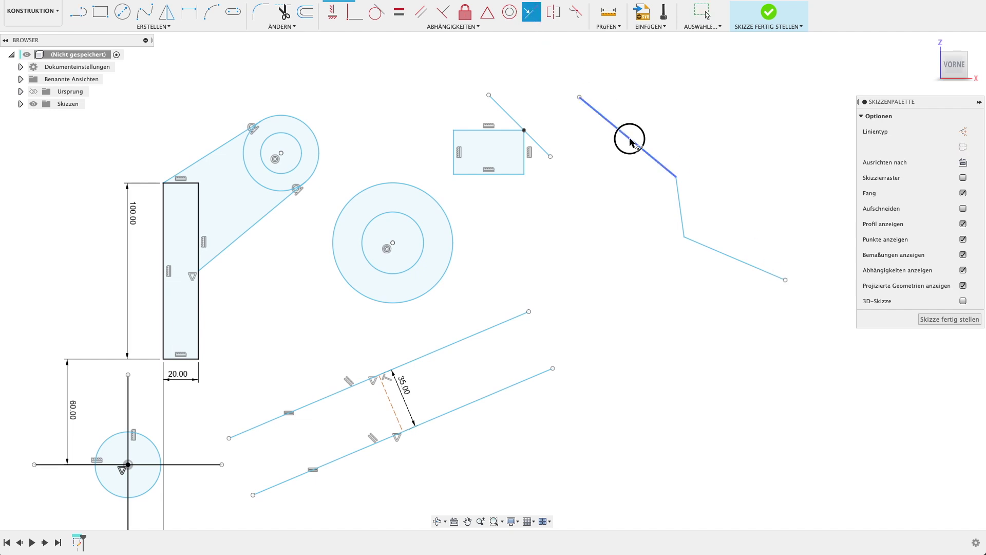
{"action": "left_click", "coordinate": [739, 270]}
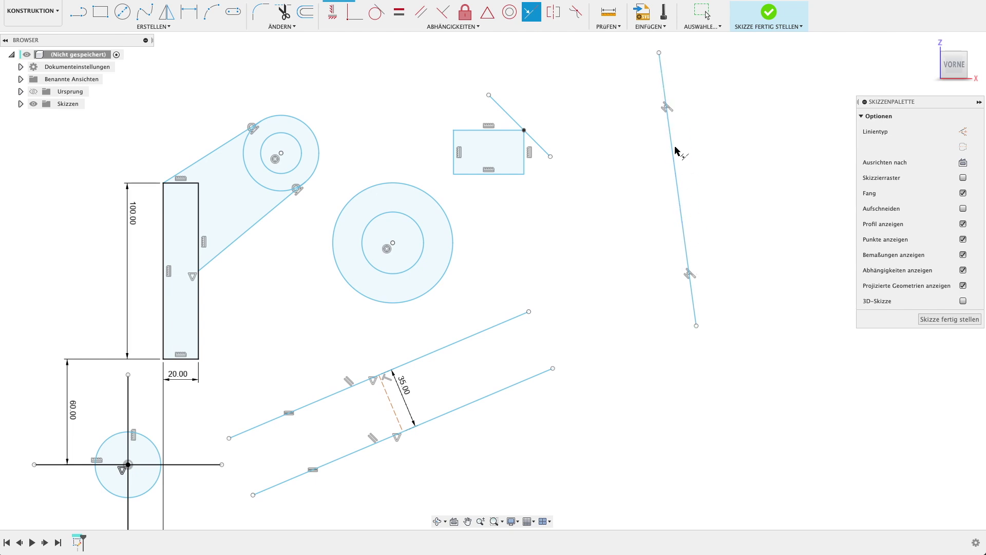
{"action": "key", "text": "Escape"}
{"action": "scroll", "coordinate": [663, 202], "scroll_direction": "down", "scroll_amount": 3}
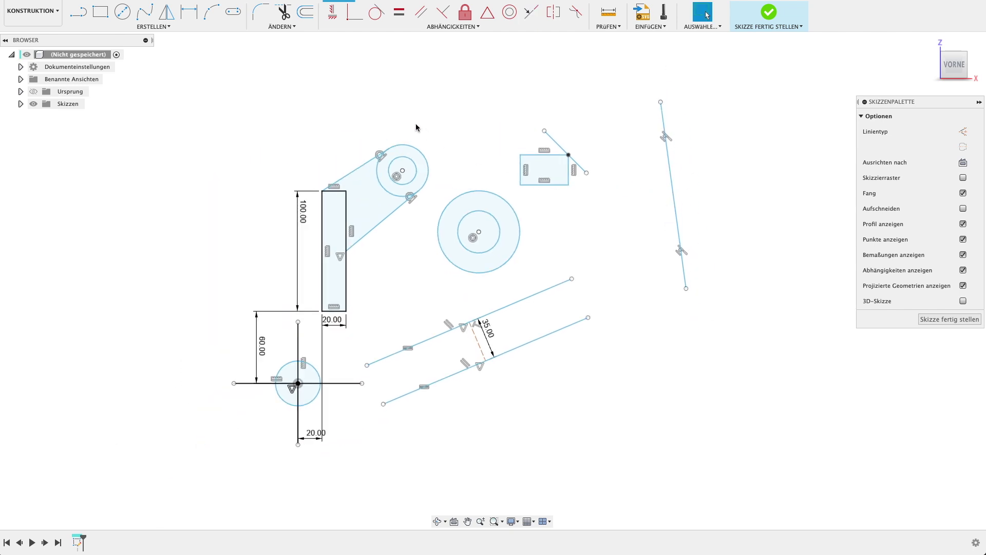
{"action": "middle_click_drag", "start_coordinate": [416, 127], "coordinate": [348, 169]}
{"action": "mouse_move", "coordinate": [554, 88]}
{"action": "left_mouse_down"}
{"action": "mouse_move", "coordinate": [710, 358]}
{"action": "mouse_move", "coordinate": [697, 351]}
{"action": "left_mouse_up"}
{"action": "key", "text": "Delete"}
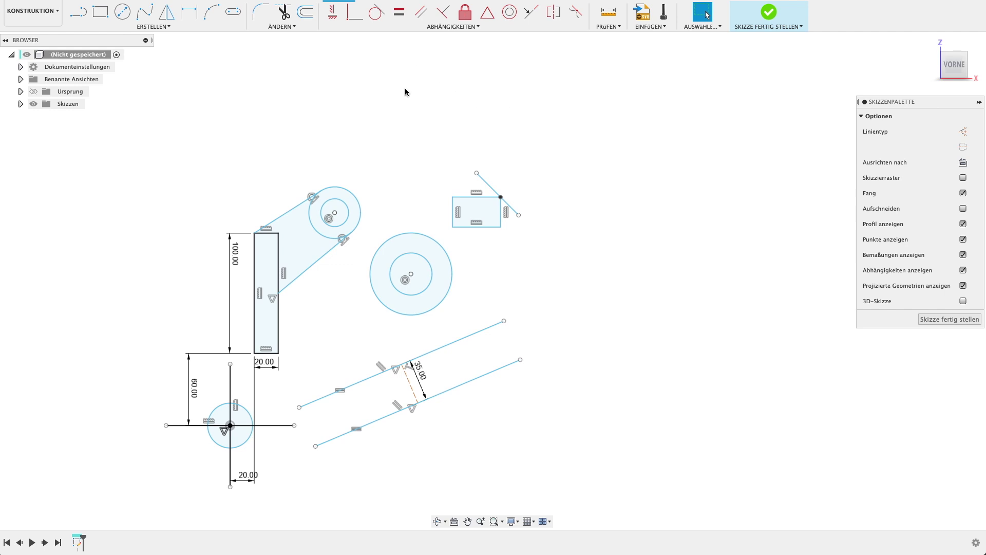
Draw a vertical line to the right of the rectangle.
{"action": "scroll", "coordinate": [403, 90], "scroll_direction": "up", "scroll_amount": 2}
{"action": "middle_click_drag", "start_coordinate": [393, 121], "coordinate": [514, 87]}
{"action": "scroll", "coordinate": [519, 154], "scroll_direction": "up", "scroll_amount": 1}
{"action": "scroll", "coordinate": [519, 160], "scroll_direction": "up", "scroll_amount": 1}
{"action": "middle_click_drag", "start_coordinate": [519, 161], "coordinate": [364, 120]}
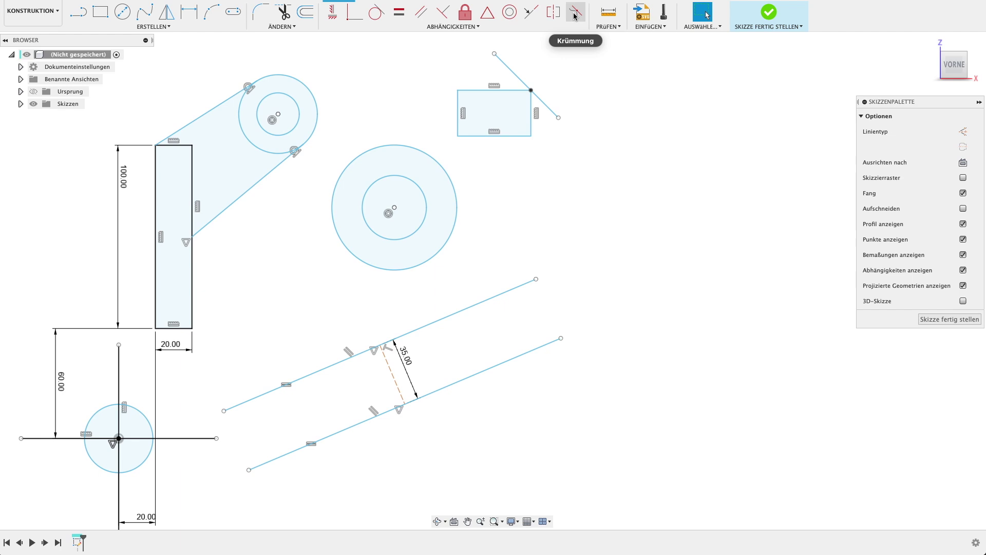
{"action": "key", "text": "l"}
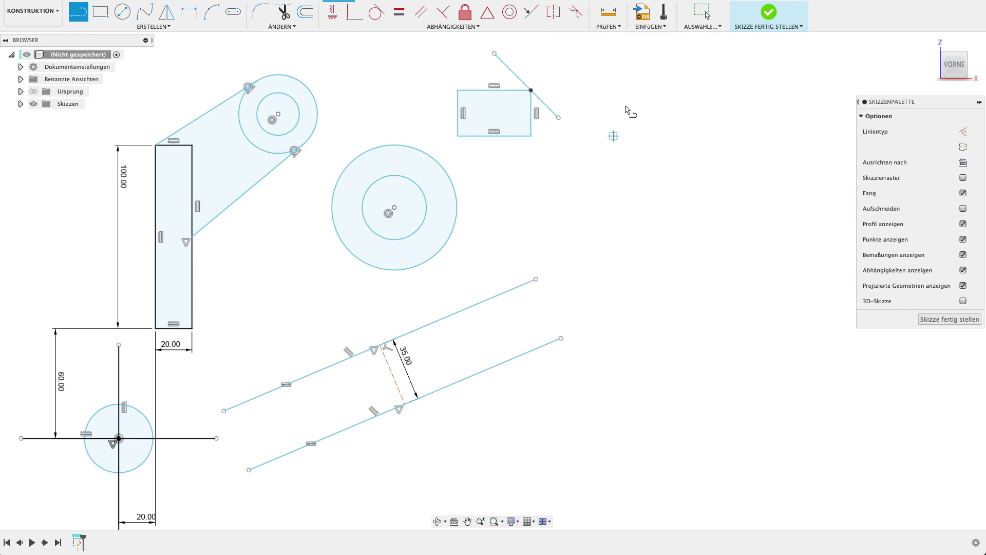
{"action": "left_click", "coordinate": [622, 109]}
{"action": "left_click", "coordinate": [622, 218]}
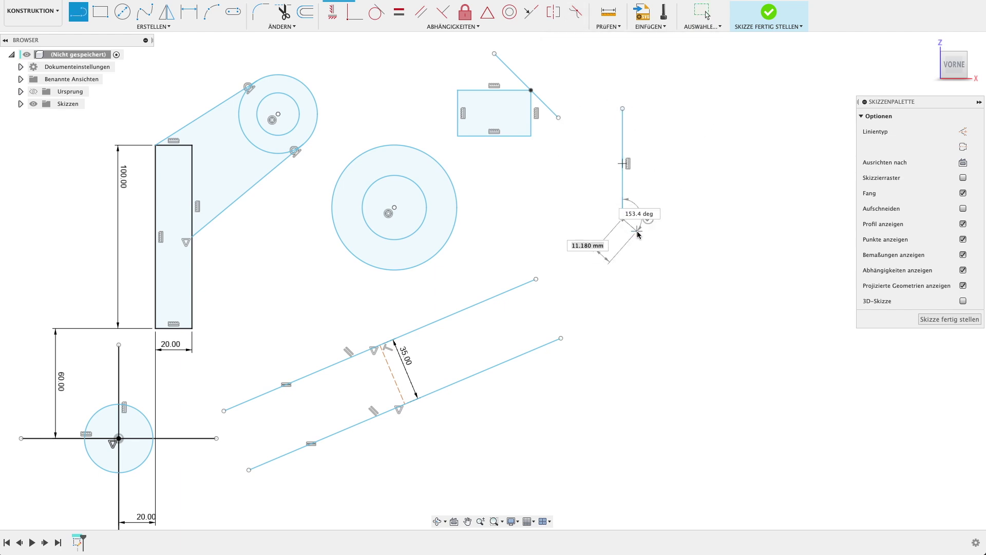
{"action": "key", "text": "Escape"}
Draw a horizontal line below and to the right of the vertical line.
{"action": "key", "text": "l"}
{"action": "left_click", "coordinate": [676, 282]}
{"action": "left_click", "coordinate": [823, 282]}
{"action": "key", "text": "Escape"}
{"action": "left_click", "coordinate": [395, 176]}
Join the vertical line's lower end to the horizontal line's start with a 3-point arc.
{"action": "left_click", "coordinate": [210, 12]}
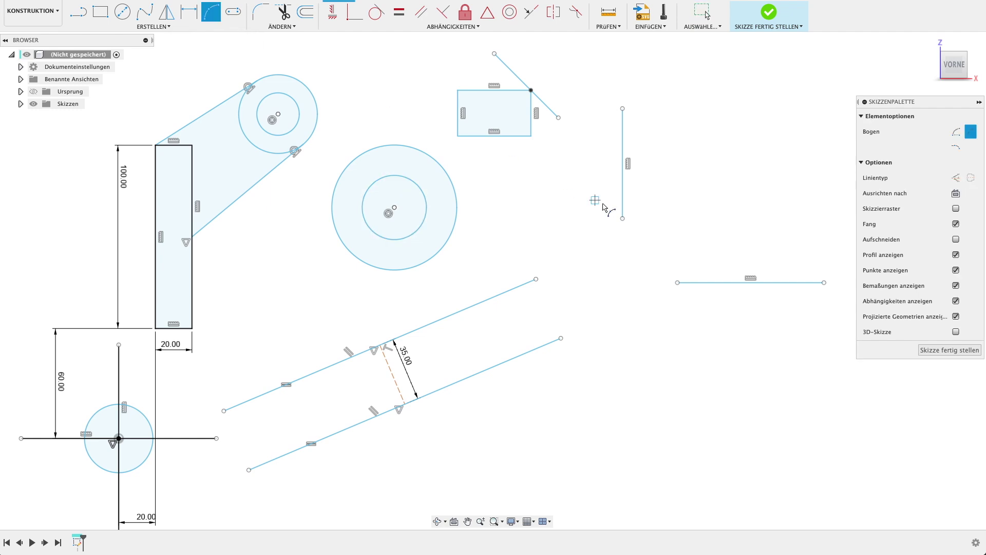
{"action": "left_click", "coordinate": [623, 218]}
{"action": "left_click", "coordinate": [677, 282]}
{"action": "left_click", "coordinate": [625, 255]}
{"action": "left_click", "coordinate": [706, 15]}
Try the Curvature constraint between the arc and both lines, then select the arc.
{"action": "left_click", "coordinate": [576, 11]}
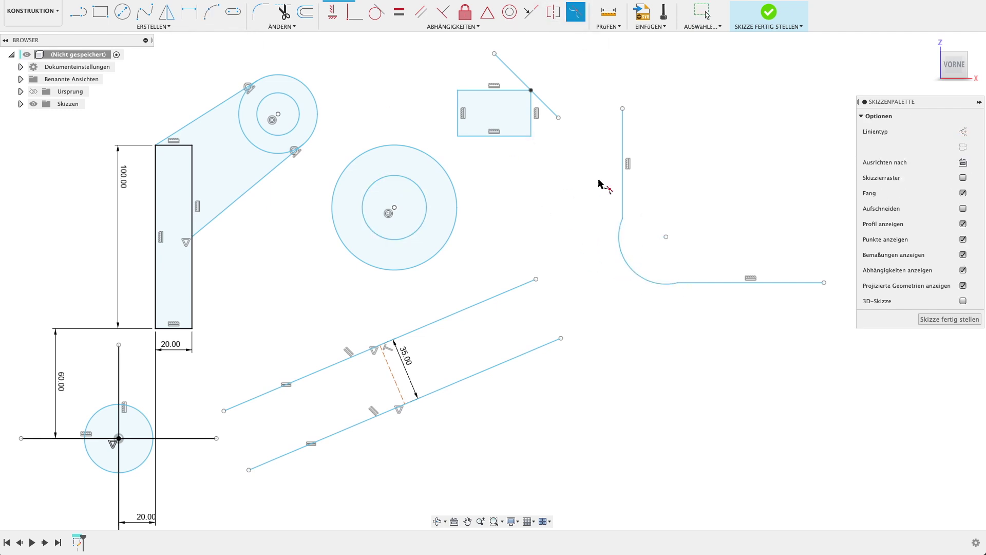
{"action": "left_click", "coordinate": [623, 257]}
{"action": "left_click", "coordinate": [623, 198]}
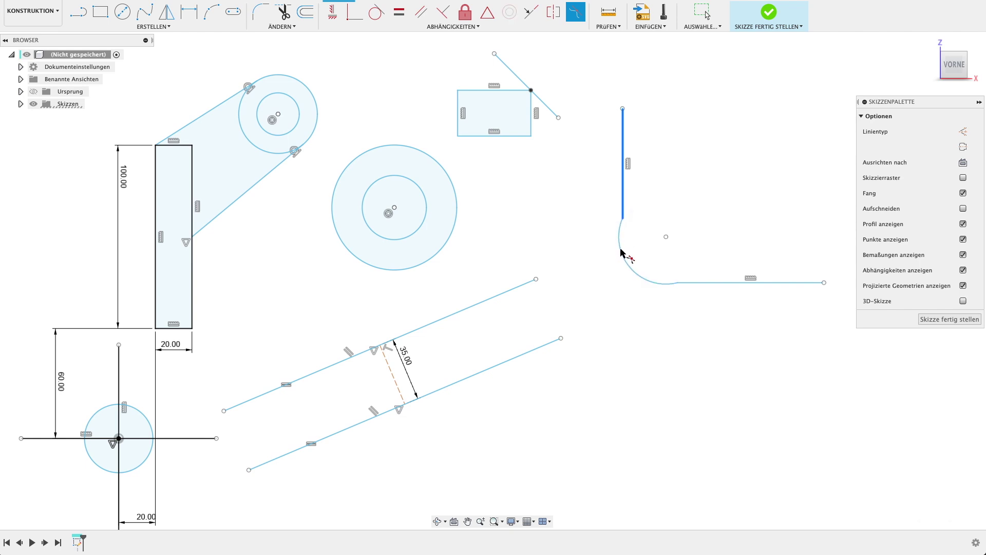
{"action": "key", "text": "Escape"}
{"action": "key", "text": "Return"}
{"action": "left_click", "coordinate": [634, 273]}
{"action": "left_click", "coordinate": [622, 202]}
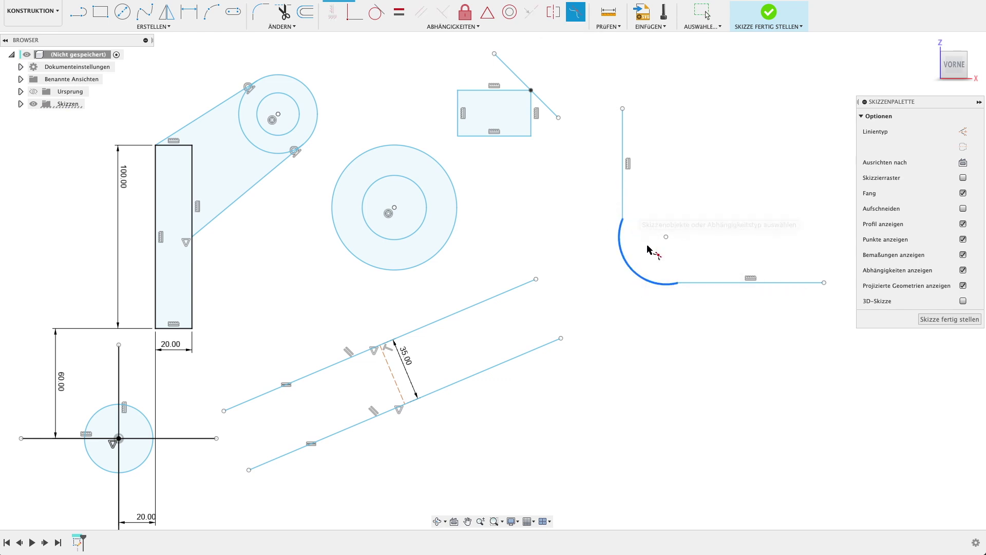
{"action": "left_click", "coordinate": [679, 283]}
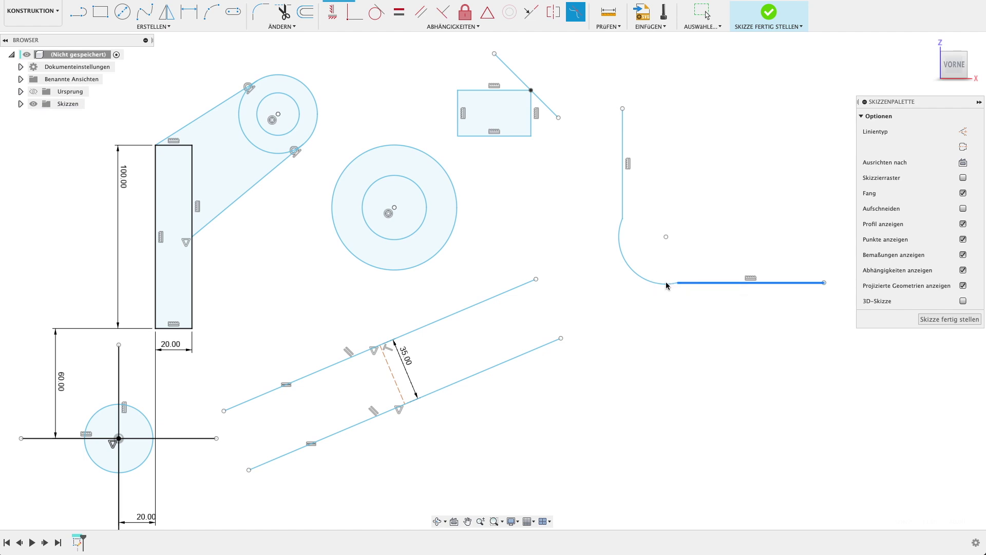
{"action": "left_click", "coordinate": [575, 11]}
{"action": "left_click", "coordinate": [575, 11]}
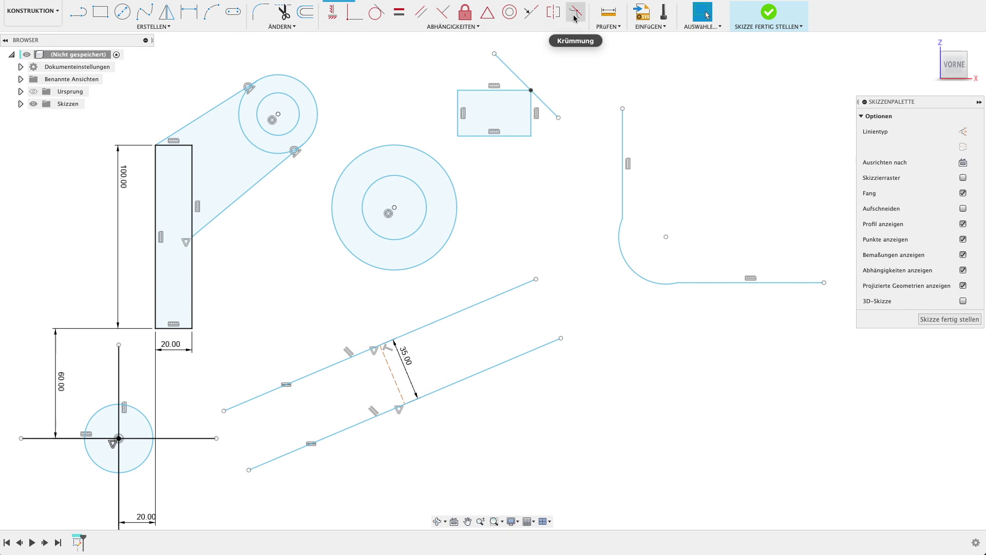
{"action": "left_click", "coordinate": [626, 260]}
Replace the corner arc with a fit-point spline from the vertical line's end to the horizontal line.
{"action": "key", "text": "Delete"}
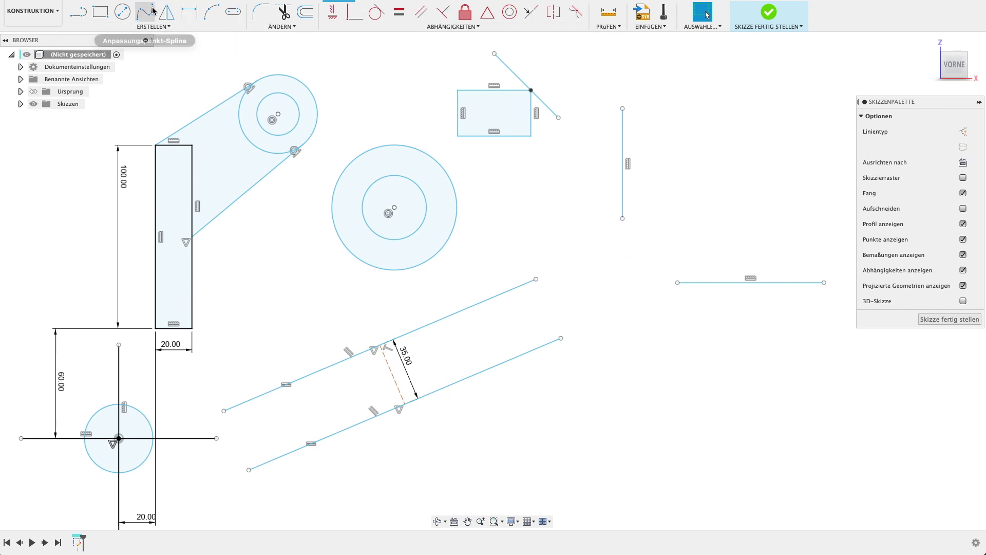
{"action": "left_click", "coordinate": [145, 12]}
{"action": "left_click", "coordinate": [623, 219]}
{"action": "left_click", "coordinate": [632, 255]}
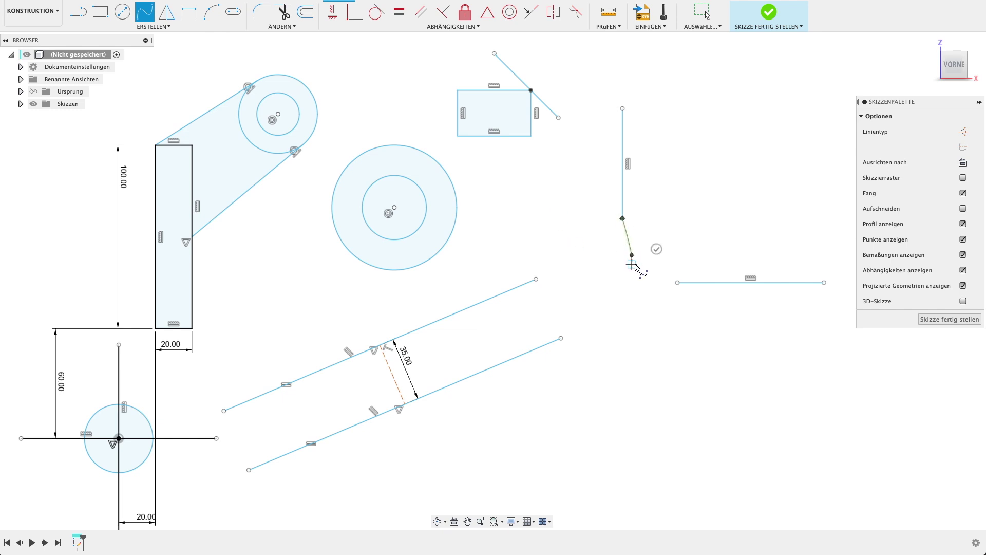
{"action": "double_click", "coordinate": [675, 283]}
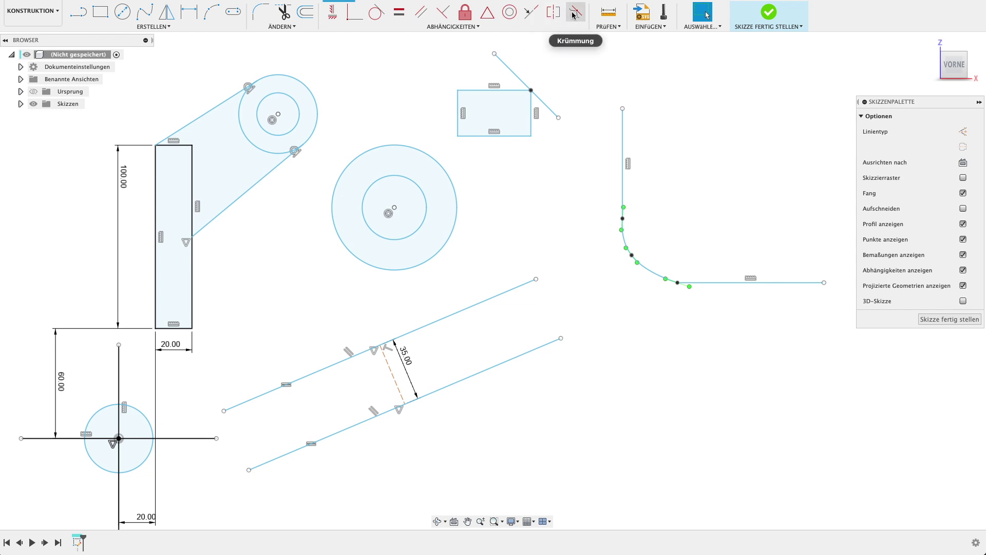
Apply a Curvature constraint between the spline and the horizontal line.
{"action": "left_click", "coordinate": [575, 11]}
{"action": "key", "text": "Escape"}
{"action": "key", "text": "Escape"}
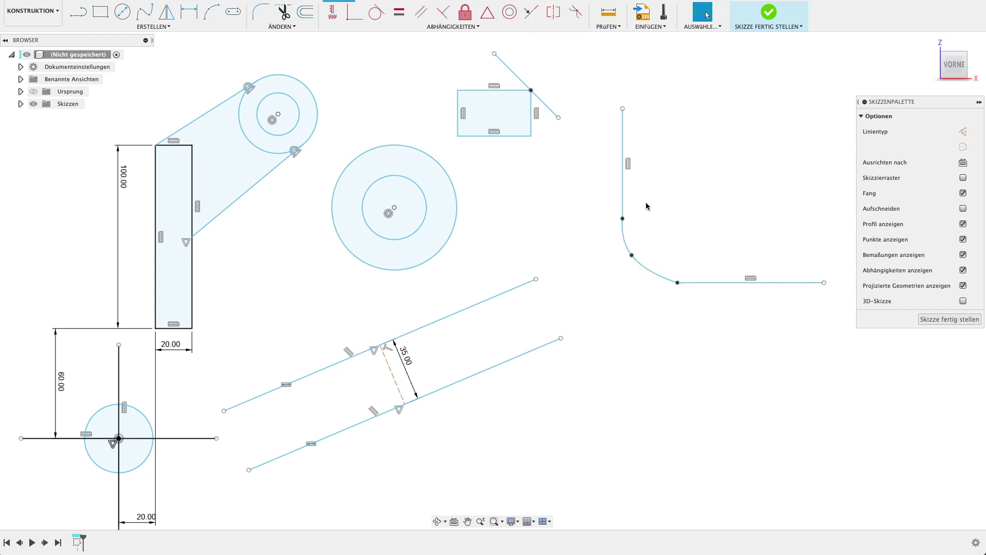
{"action": "left_click", "coordinate": [576, 11]}
{"action": "left_click", "coordinate": [651, 272]}
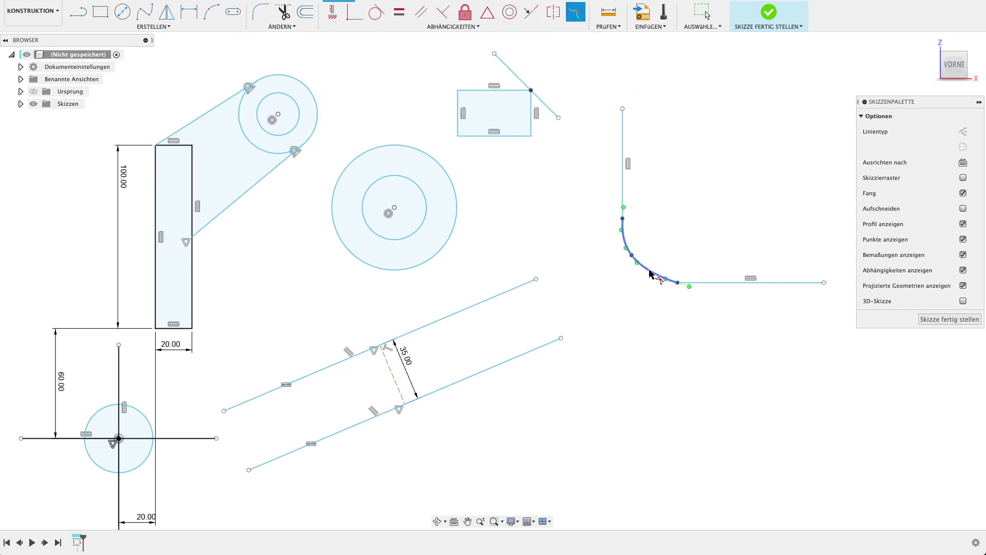
{"action": "left_click", "coordinate": [701, 282]}
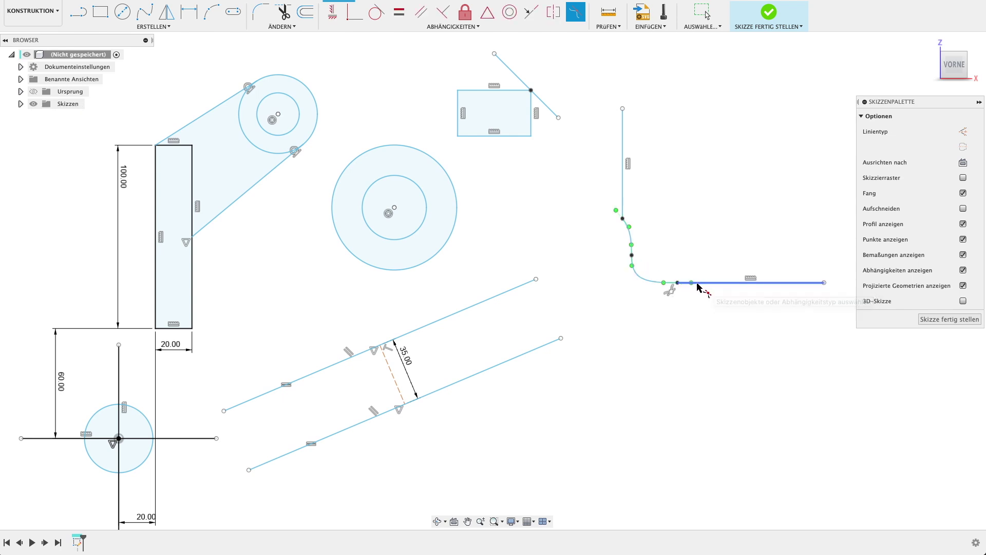
{"action": "scroll", "coordinate": [677, 261], "scroll_direction": "up", "scroll_amount": 1}
{"action": "scroll", "coordinate": [676, 261], "scroll_direction": "up", "scroll_amount": 1}
{"action": "scroll", "coordinate": [675, 304], "scroll_direction": "up", "scroll_amount": 1}
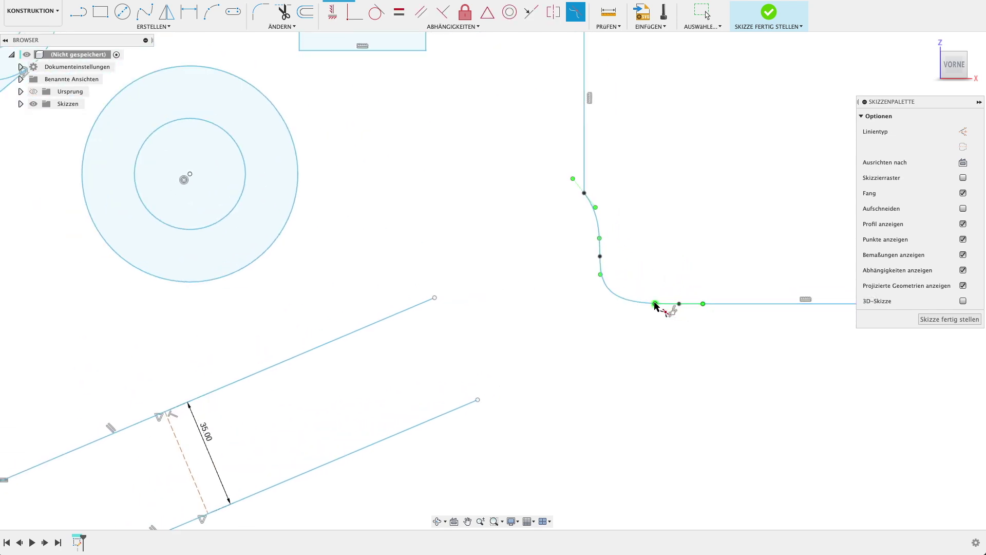
Apply Curvature between the spline and the vertical line, then drag a fit point to reshape it.
{"action": "left_click", "coordinate": [597, 215]}
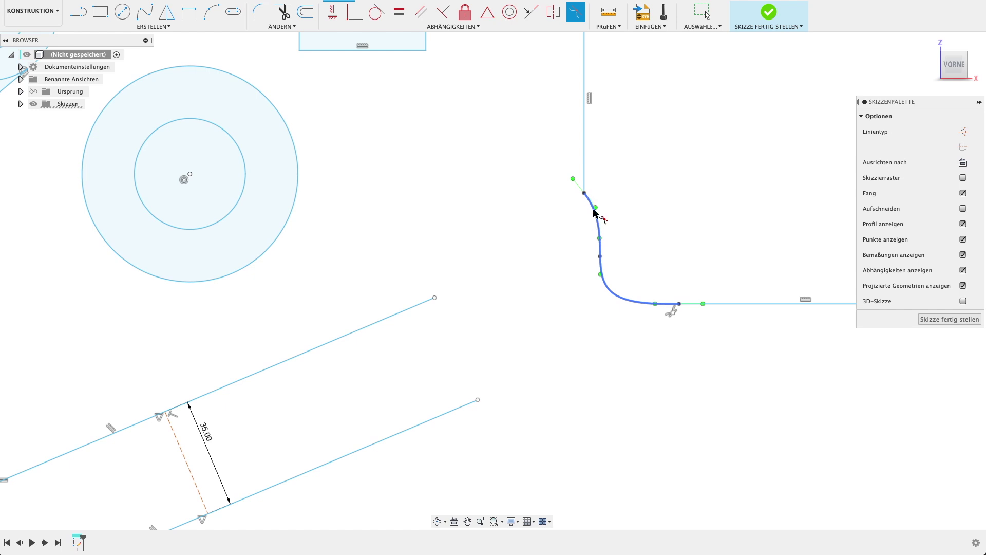
{"action": "left_click", "coordinate": [583, 167]}
{"action": "scroll", "coordinate": [659, 272], "scroll_direction": "up", "scroll_amount": 2}
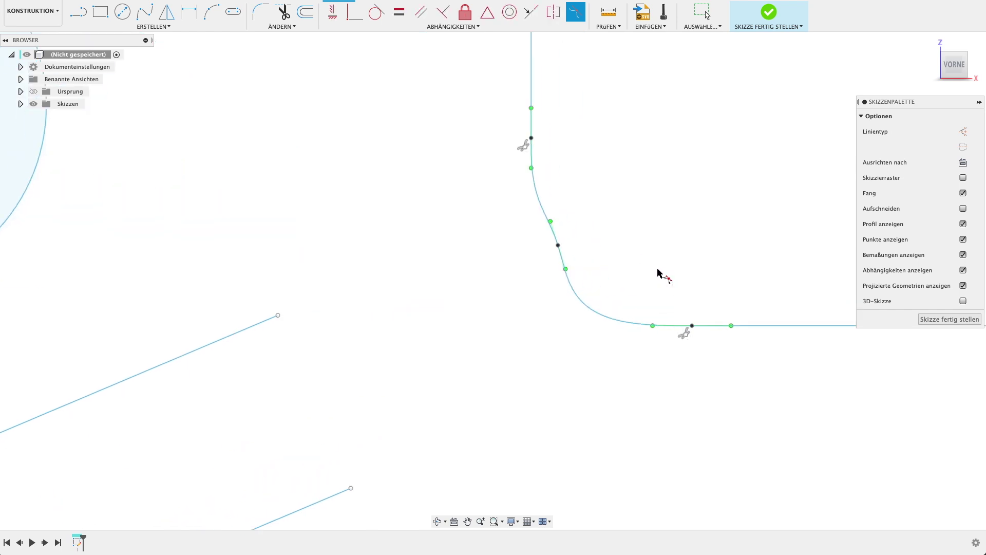
{"action": "key", "text": "Escape"}
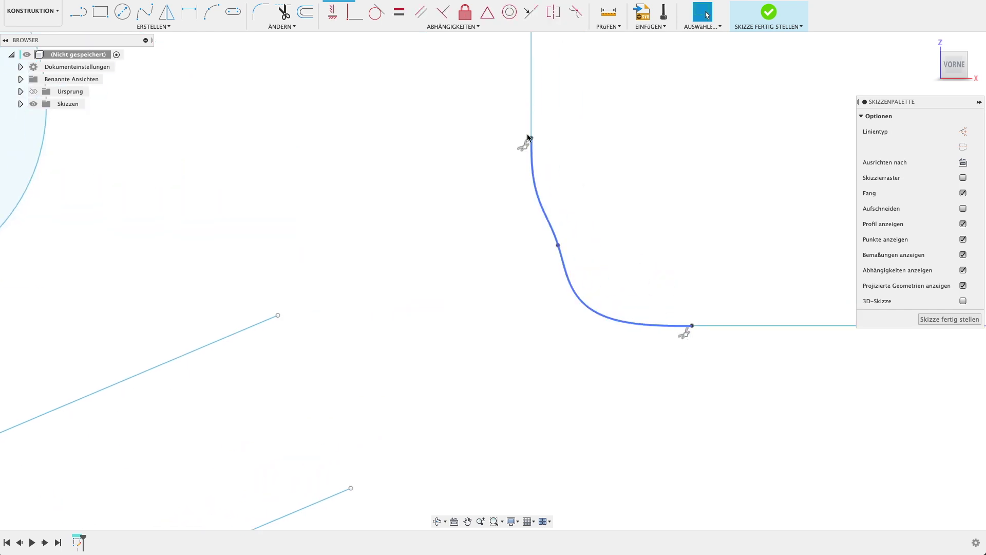
{"action": "mouse_move", "coordinate": [556, 246]}
{"action": "left_mouse_down"}
{"action": "mouse_move", "coordinate": [380, 345]}
{"action": "mouse_move", "coordinate": [587, 300]}
{"action": "mouse_move", "coordinate": [636, 326]}
{"action": "mouse_move", "coordinate": [513, 313]}
{"action": "mouse_move", "coordinate": [592, 251]}
{"action": "mouse_move", "coordinate": [439, 315]}
{"action": "mouse_move", "coordinate": [548, 283]}
{"action": "left_mouse_up"}
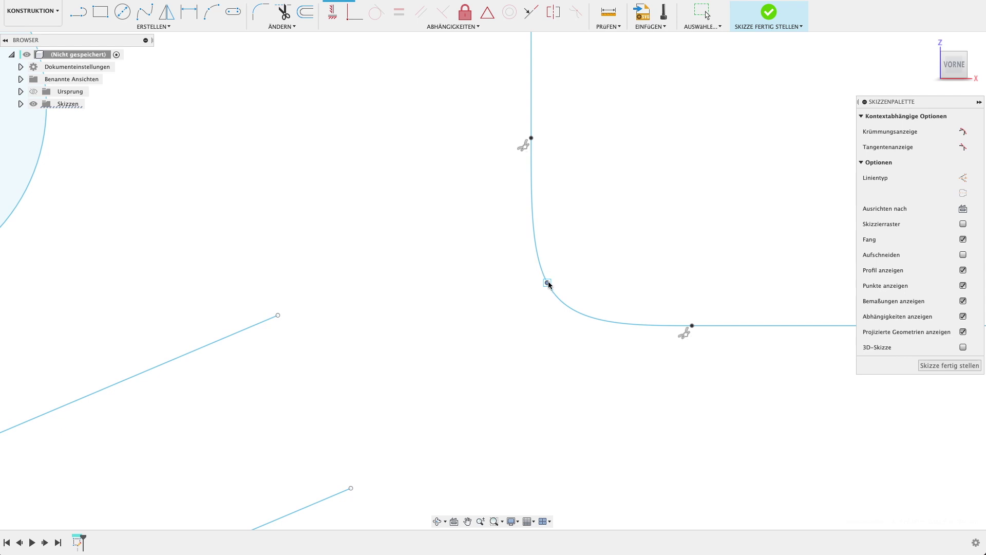
{"action": "scroll", "coordinate": [547, 282], "scroll_direction": "down", "scroll_amount": 3}
{"action": "middle_click_drag", "start_coordinate": [546, 192], "coordinate": [404, 181]}
{"action": "scroll", "coordinate": [403, 181], "scroll_direction": "up", "scroll_amount": 2}
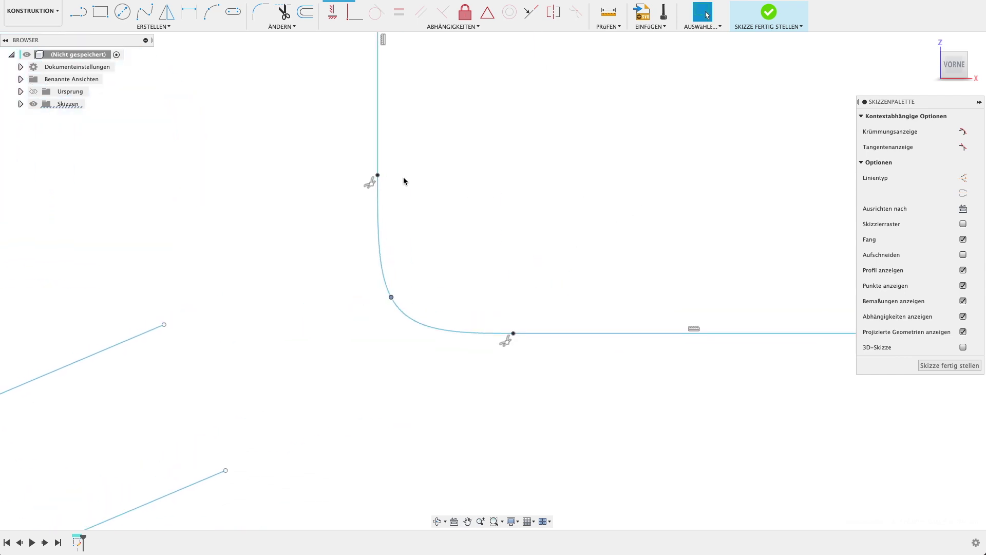
{"action": "scroll", "coordinate": [521, 321], "scroll_direction": "down", "scroll_amount": 2}
{"action": "scroll", "coordinate": [462, 246], "scroll_direction": "down", "scroll_amount": 3}
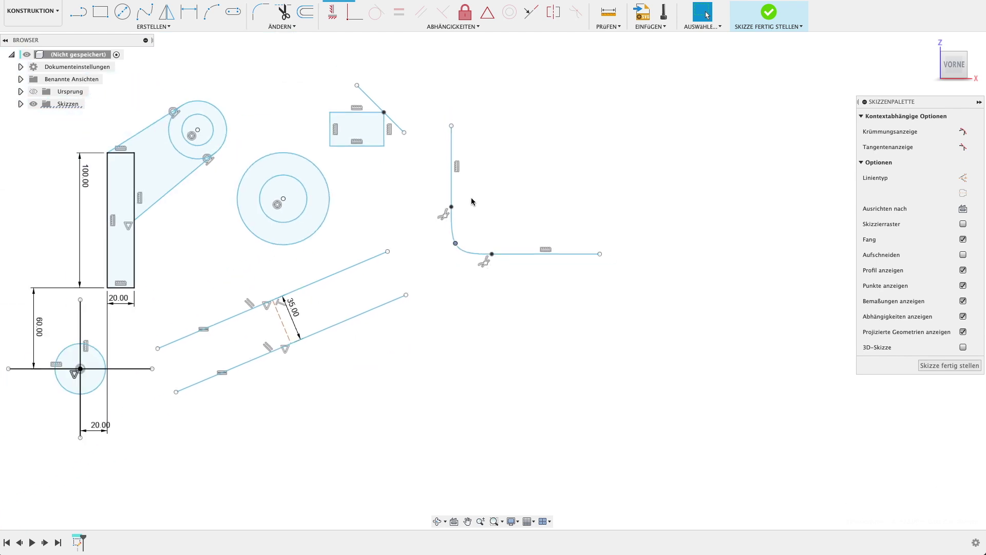
{"action": "middle_click_drag", "start_coordinate": [482, 196], "coordinate": [588, 212]}
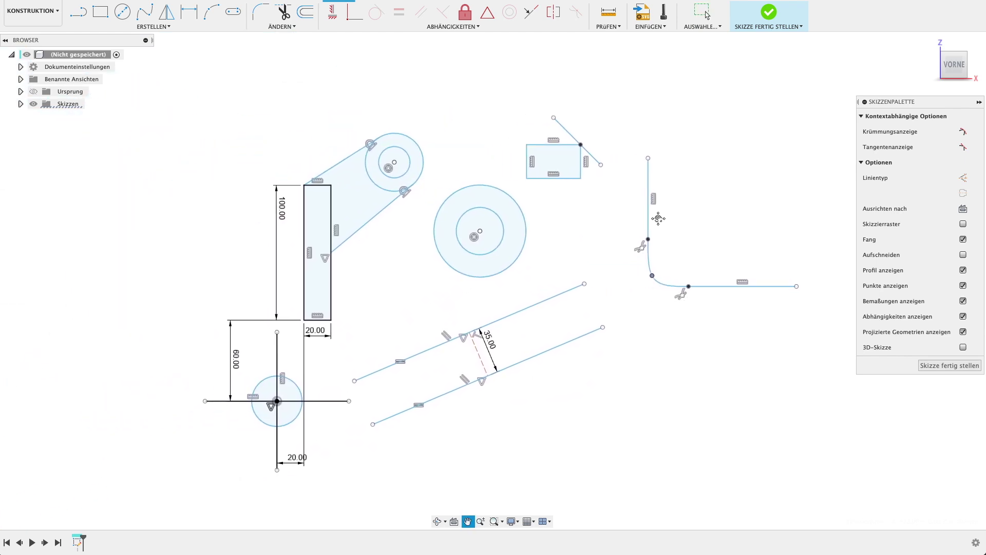
{"action": "scroll", "coordinate": [566, 200], "scroll_direction": "up", "scroll_amount": 2}
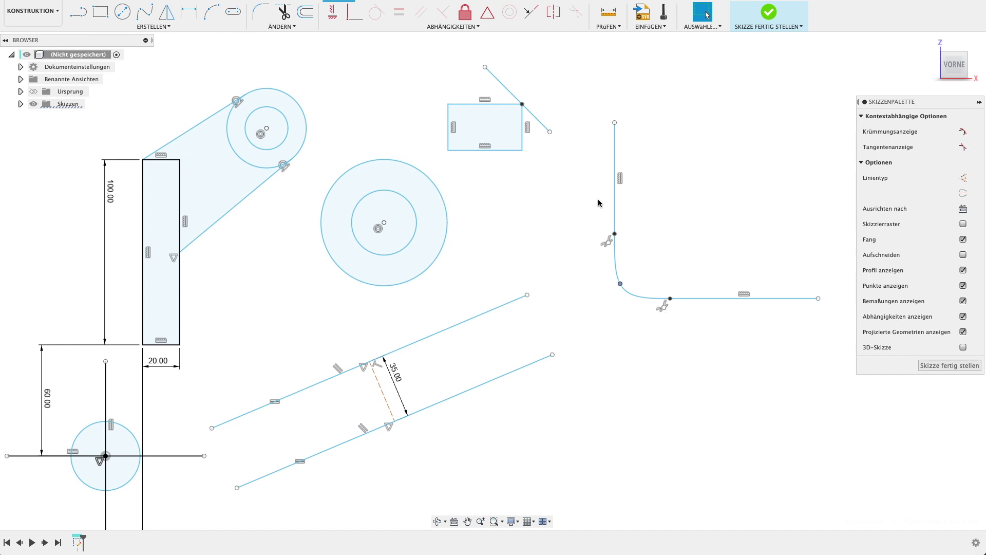
{"action": "left_click", "coordinate": [588, 186]}
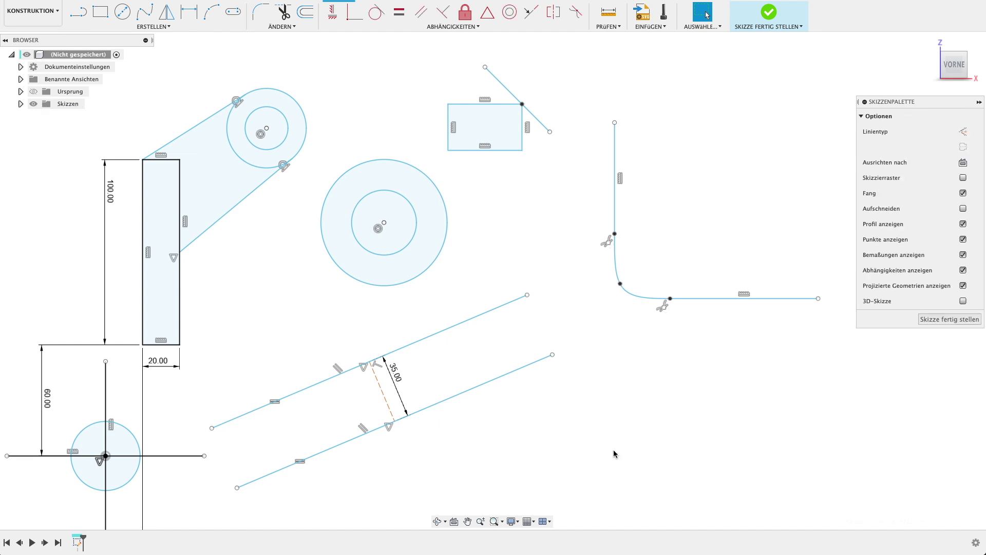